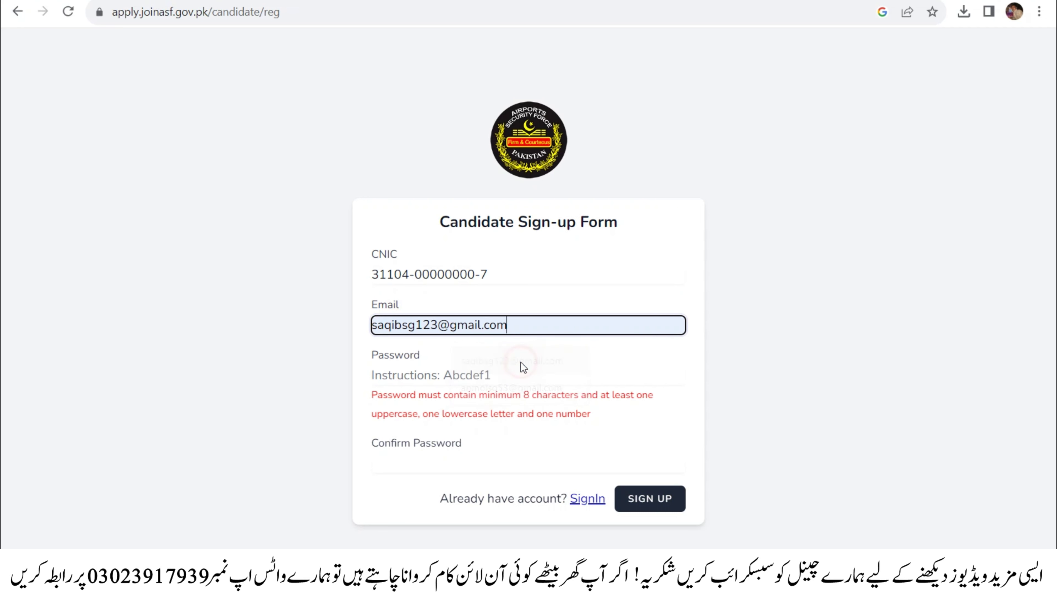
- Fill in the saved e-mail address and paste the account password into Password
{"action": "left_click", "coordinate": [696, 323]}
{"action": "left_click", "coordinate": [459, 382]}
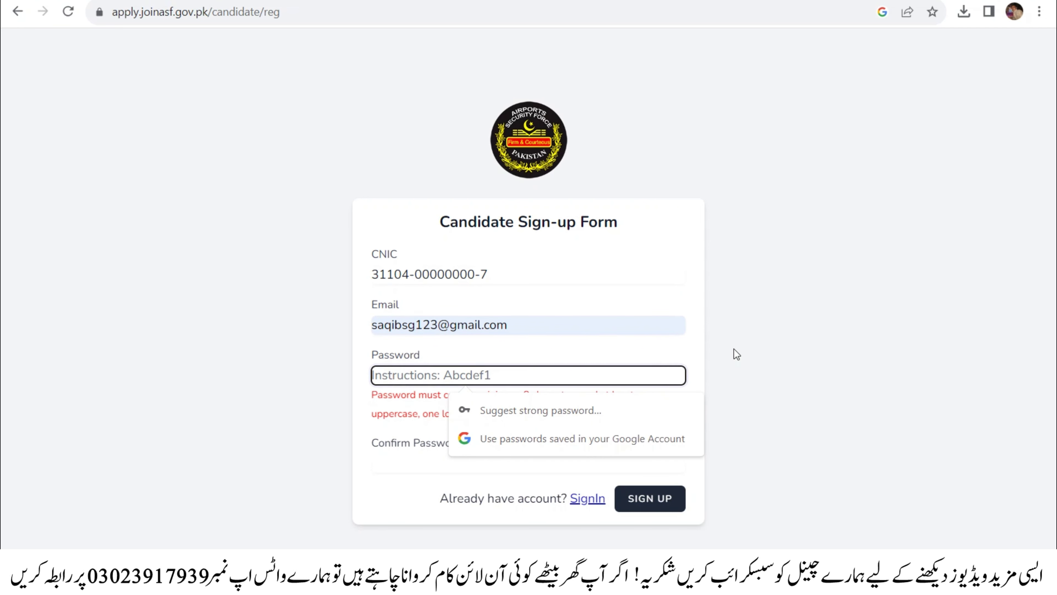
{"action": "type", "text": "s"}
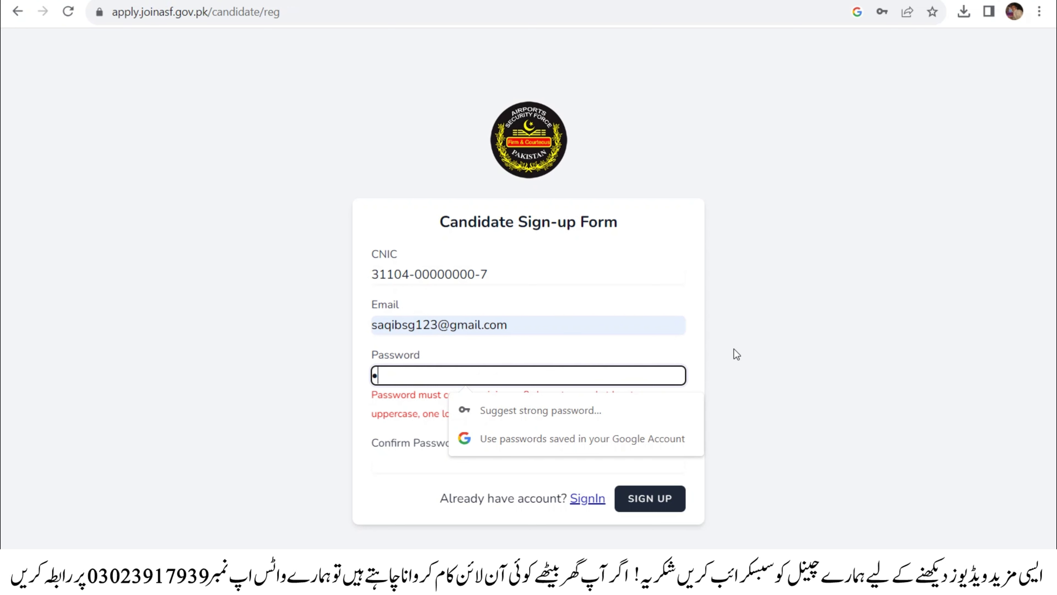
{"action": "key", "text": "BackSpace"}
{"action": "type", "text": "s"}
{"action": "key", "text": "BackSpace"}
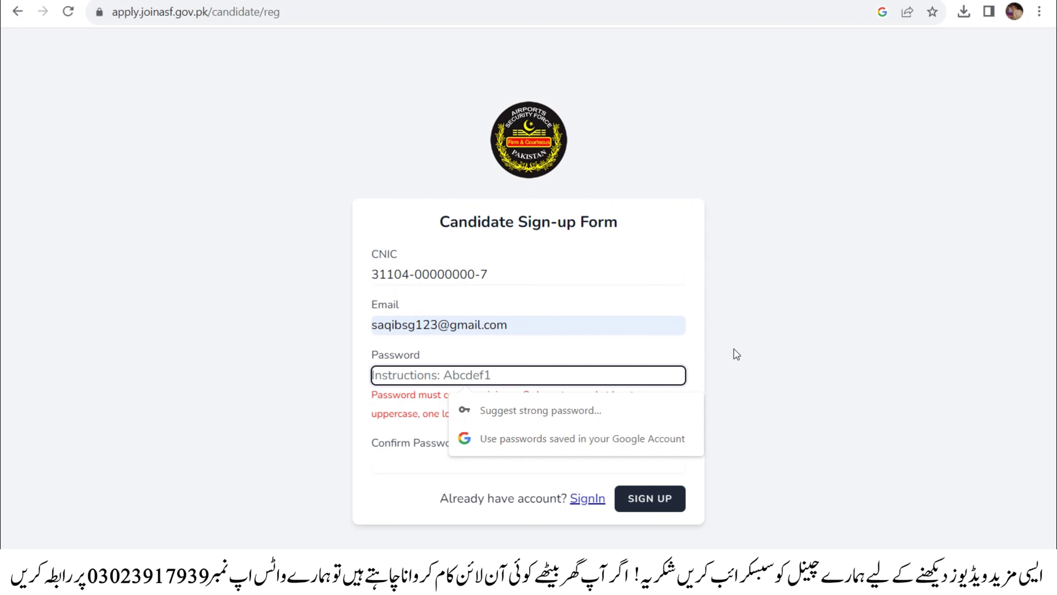
{"action": "key", "text": "ctrl+v"}
- Paste the same password into Confirm Password and submit the sign-up form
{"action": "left_click", "coordinate": [438, 444]}
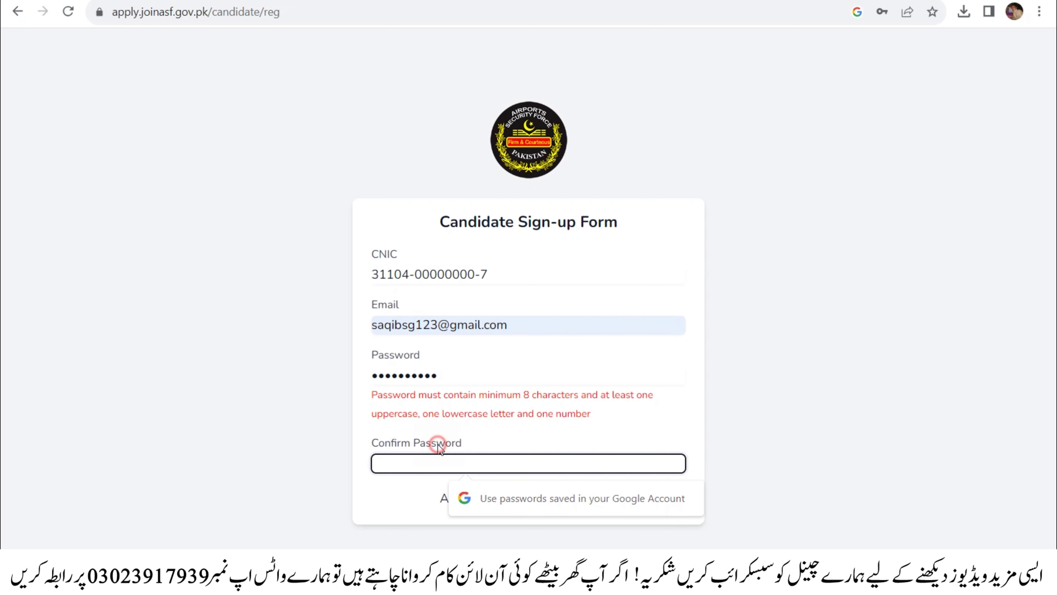
{"action": "key", "text": "ctrl+v"}
{"action": "left_click", "coordinate": [869, 403]}
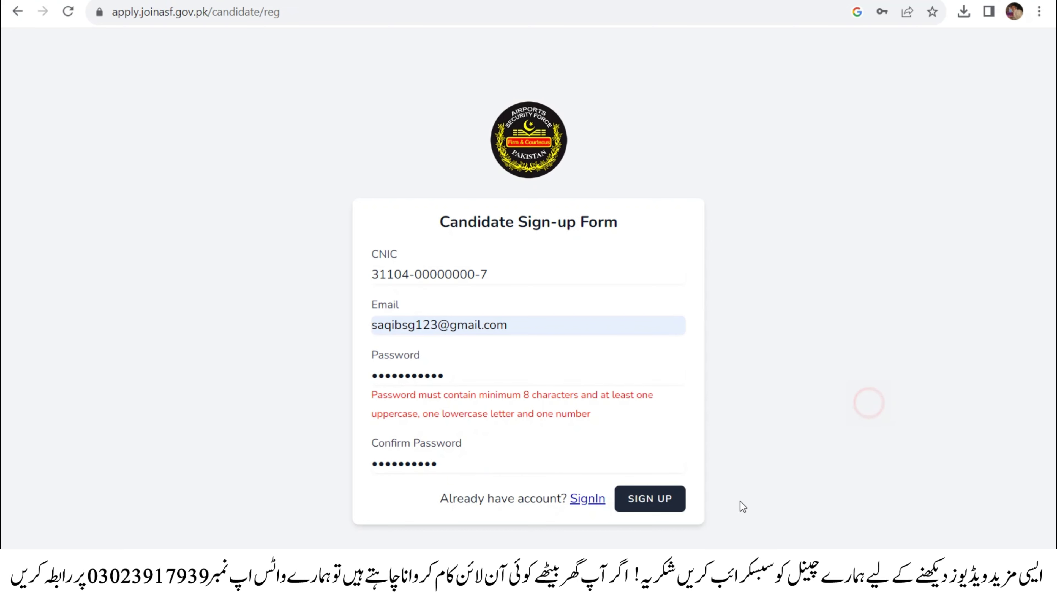
{"action": "left_click", "coordinate": [659, 501]}
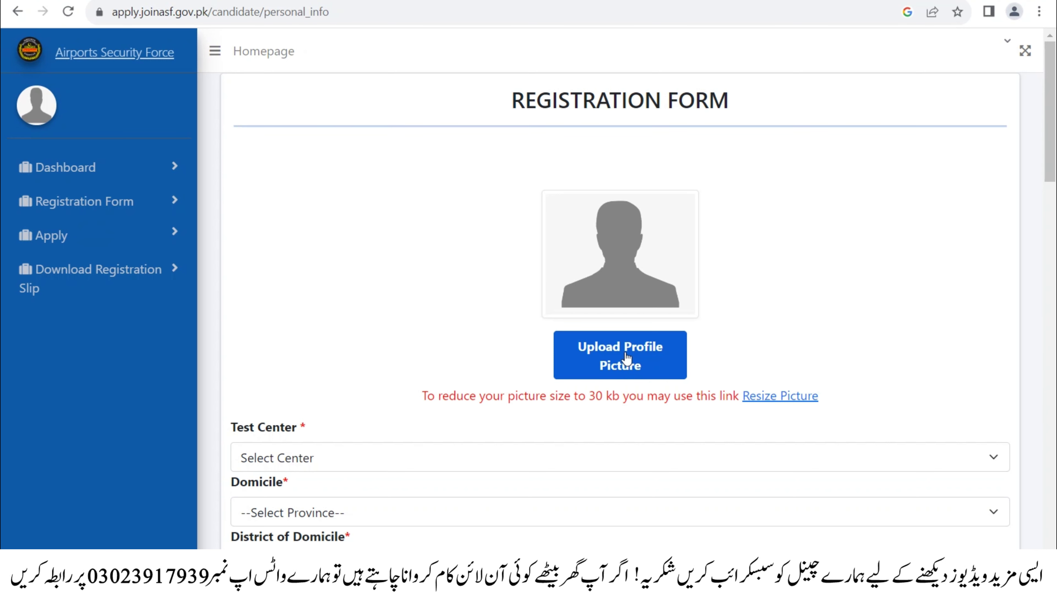
- Upload PIC from This PC > Desktop > My Degree as the profile picture
{"action": "left_click", "coordinate": [625, 351]}
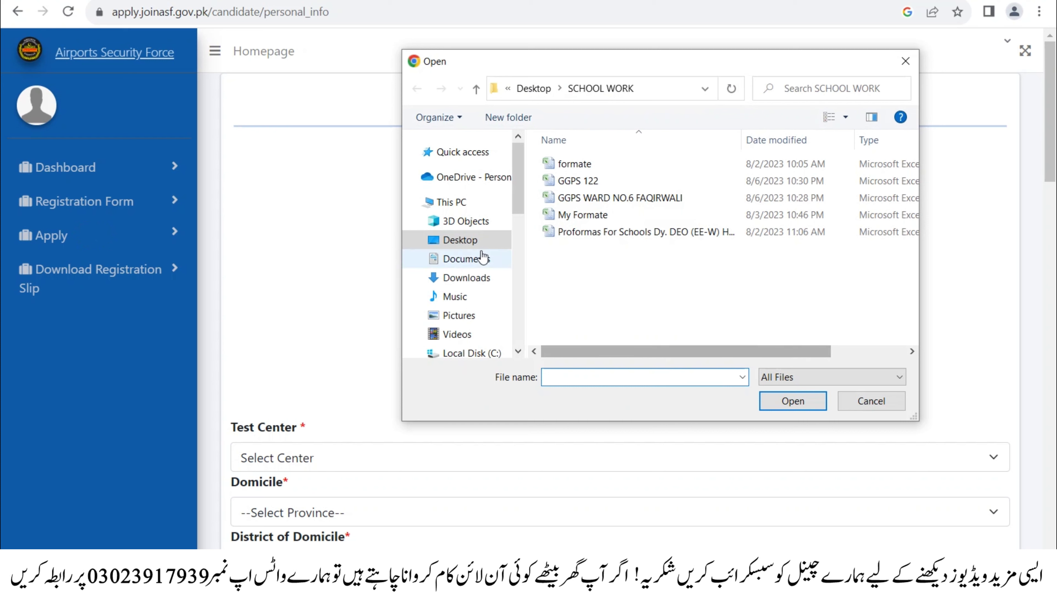
{"action": "left_click", "coordinate": [871, 399]}
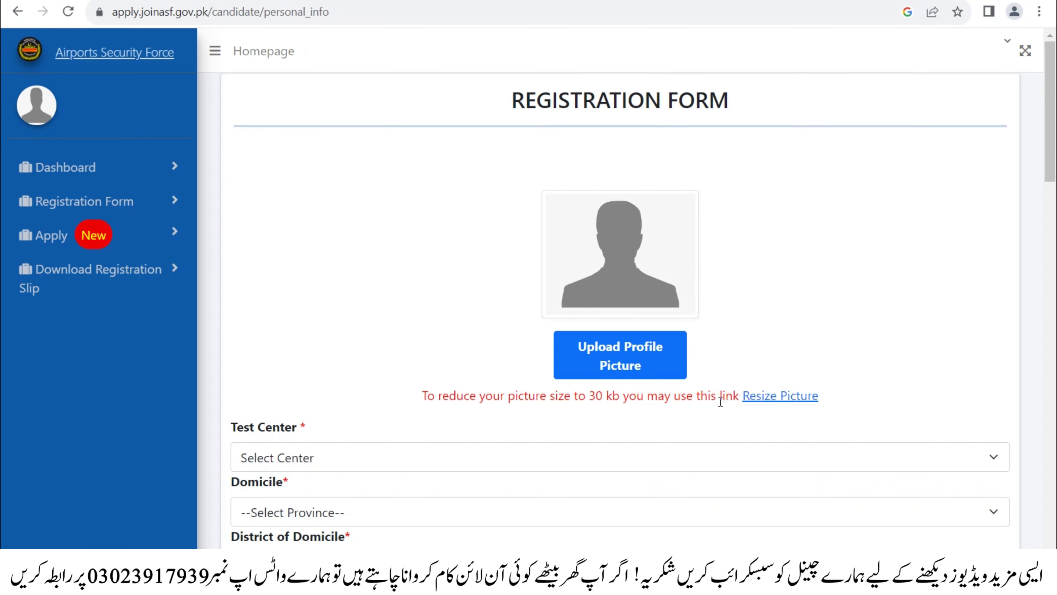
{"action": "left_click", "coordinate": [632, 366]}
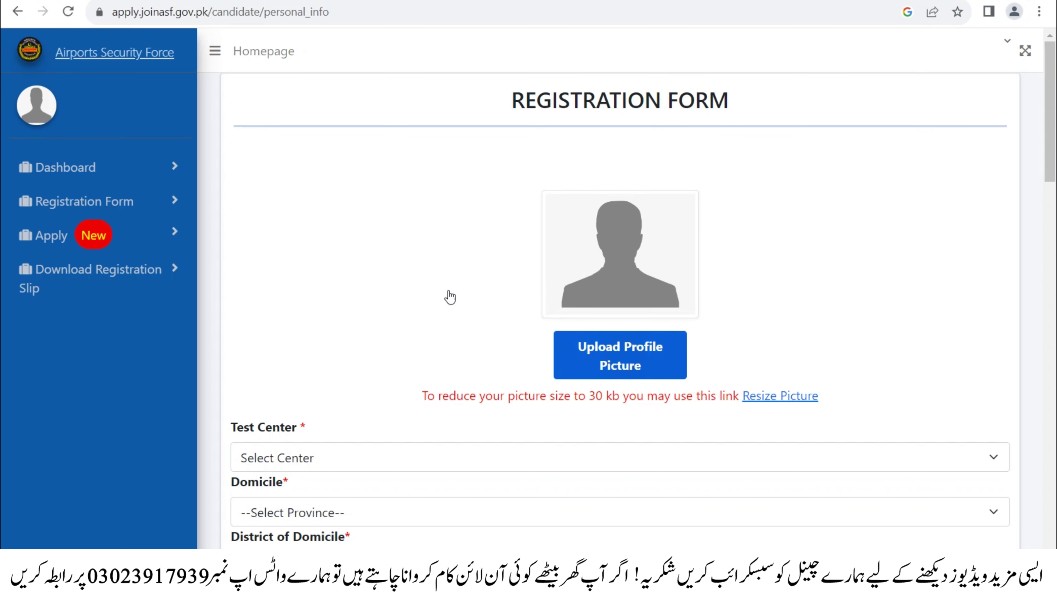
{"action": "left_click", "coordinate": [856, 401]}
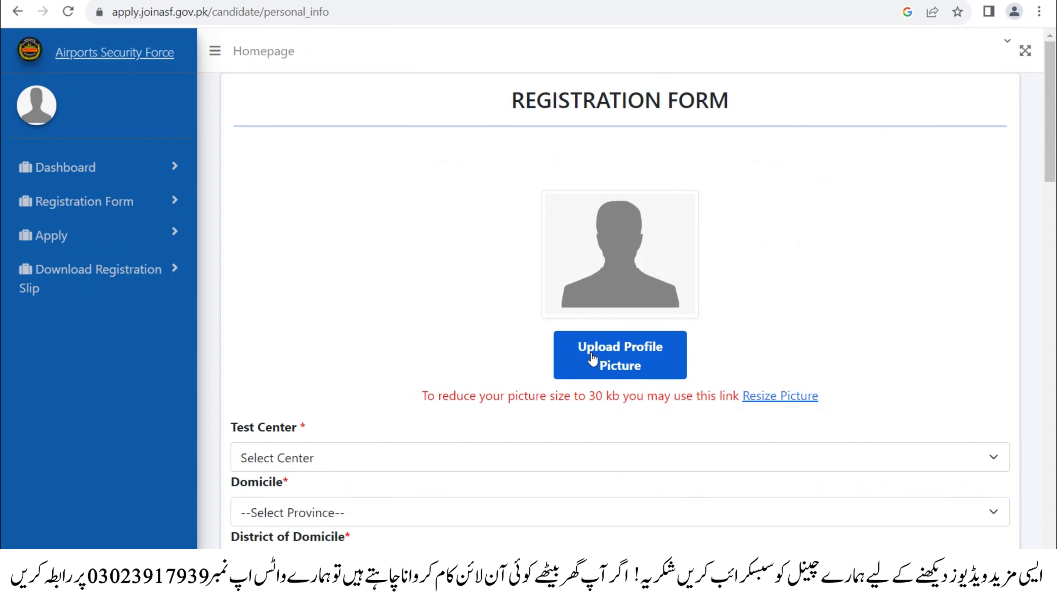
{"action": "left_click", "coordinate": [636, 357]}
{"action": "left_click", "coordinate": [461, 203]}
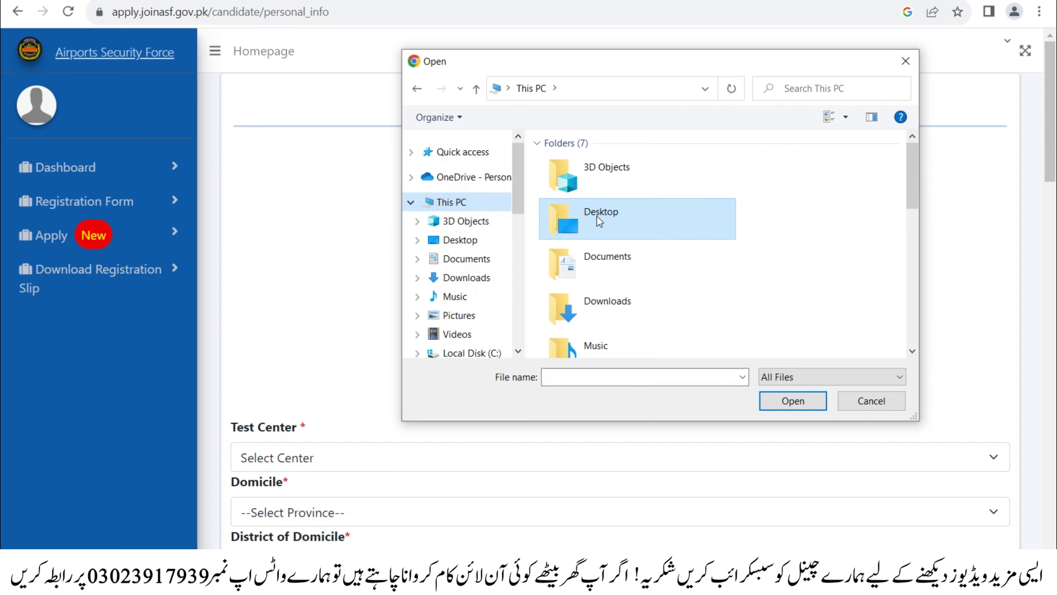
{"action": "scroll", "coordinate": [616, 225], "scroll_direction": "down", "scroll_amount": 3}
{"action": "scroll", "coordinate": [631, 230], "scroll_direction": "down", "scroll_amount": 3}
{"action": "scroll", "coordinate": [591, 220], "scroll_direction": "up", "scroll_amount": 3}
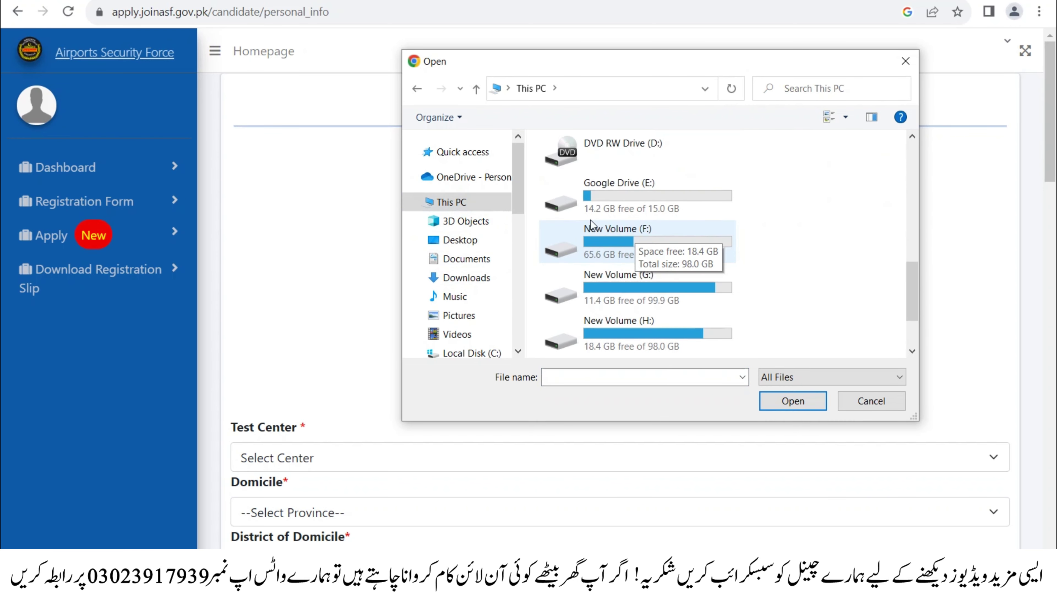
{"action": "left_click", "coordinate": [462, 203]}
{"action": "left_click", "coordinate": [631, 212]}
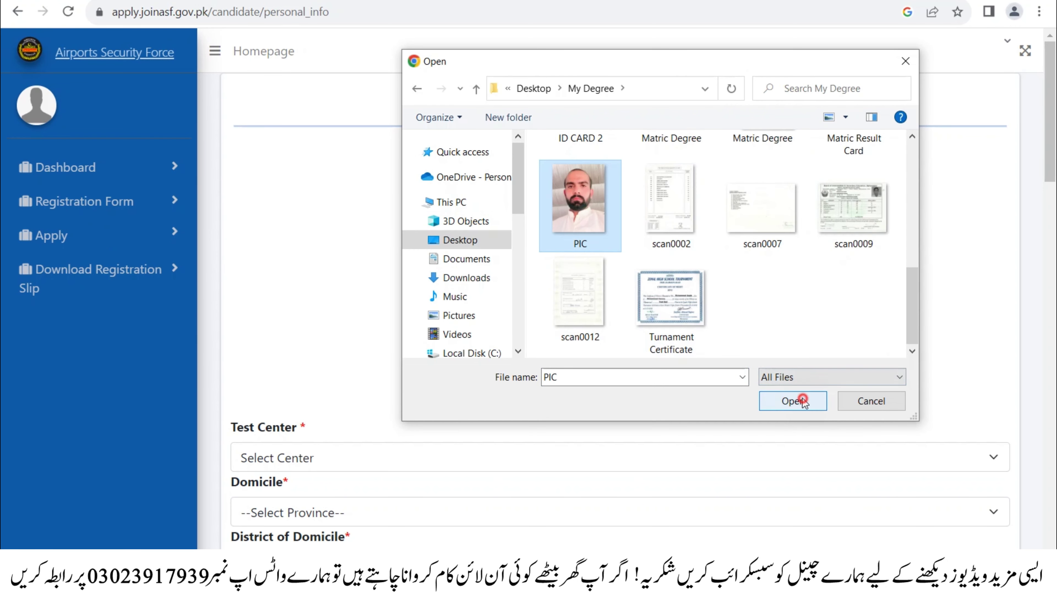
{"action": "left_click", "coordinate": [796, 399]}
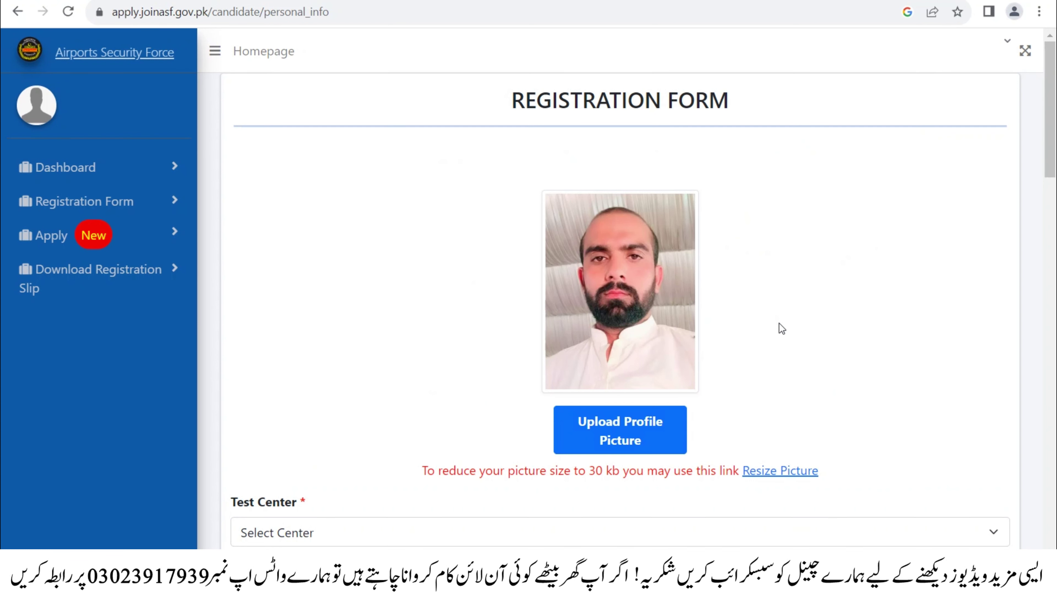
{"action": "scroll", "coordinate": [779, 323], "scroll_direction": "down", "scroll_amount": 2}
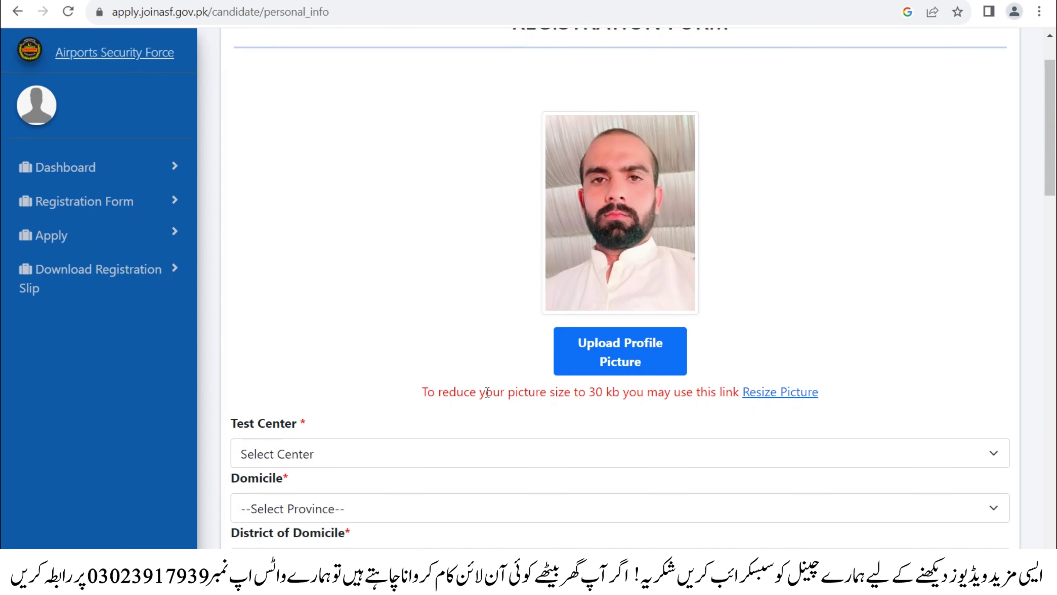
{"action": "left_click", "coordinate": [762, 394]}
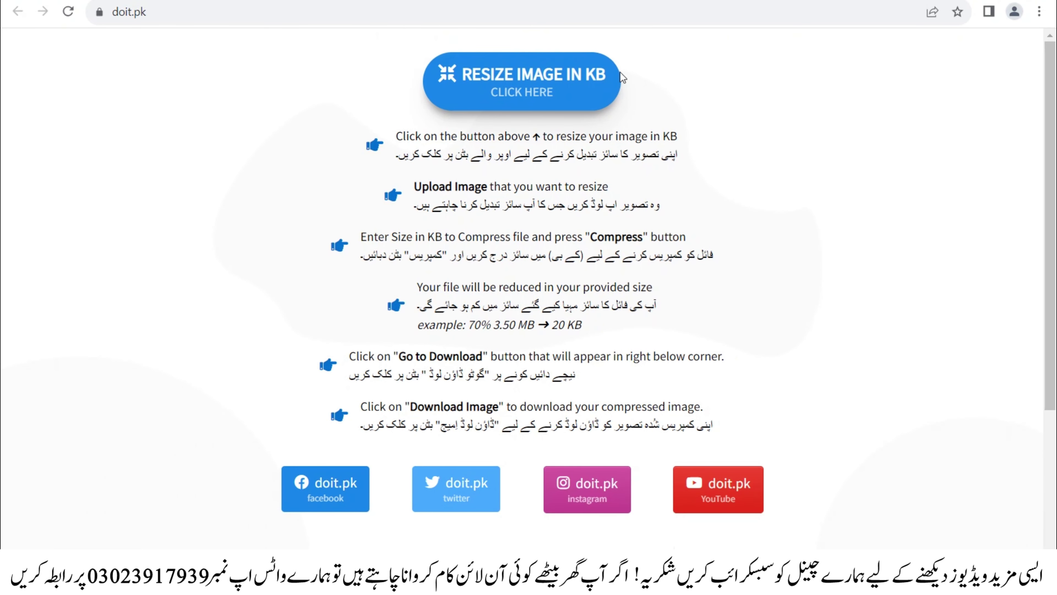
{"action": "scroll", "coordinate": [540, 123], "scroll_direction": "down", "scroll_amount": 3}
{"action": "scroll", "coordinate": [540, 124], "scroll_direction": "up", "scroll_amount": 3}
{"action": "left_click", "coordinate": [505, 89]}
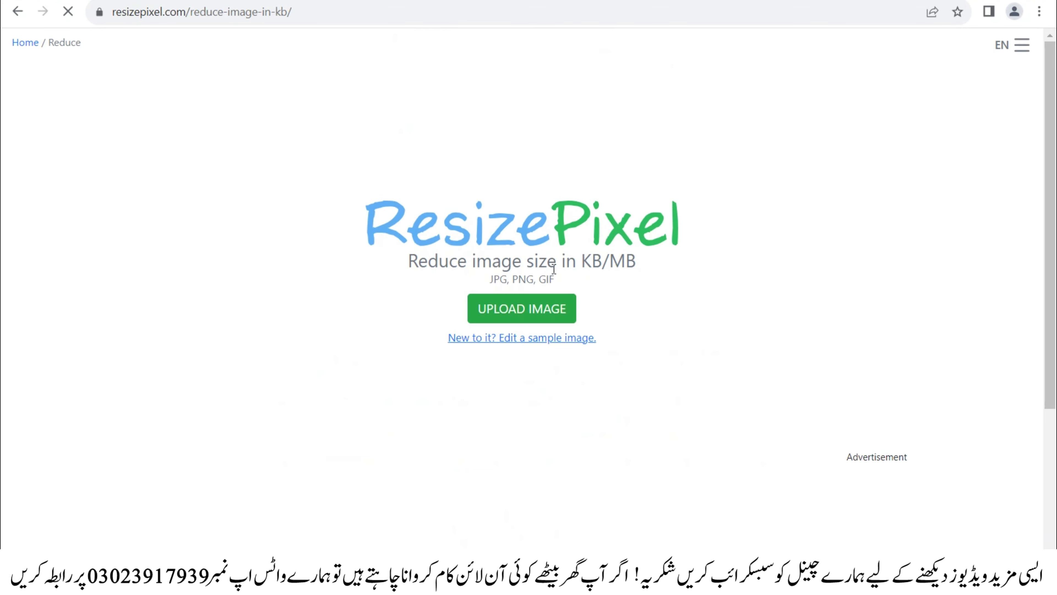
{"action": "left_click", "coordinate": [501, 308]}
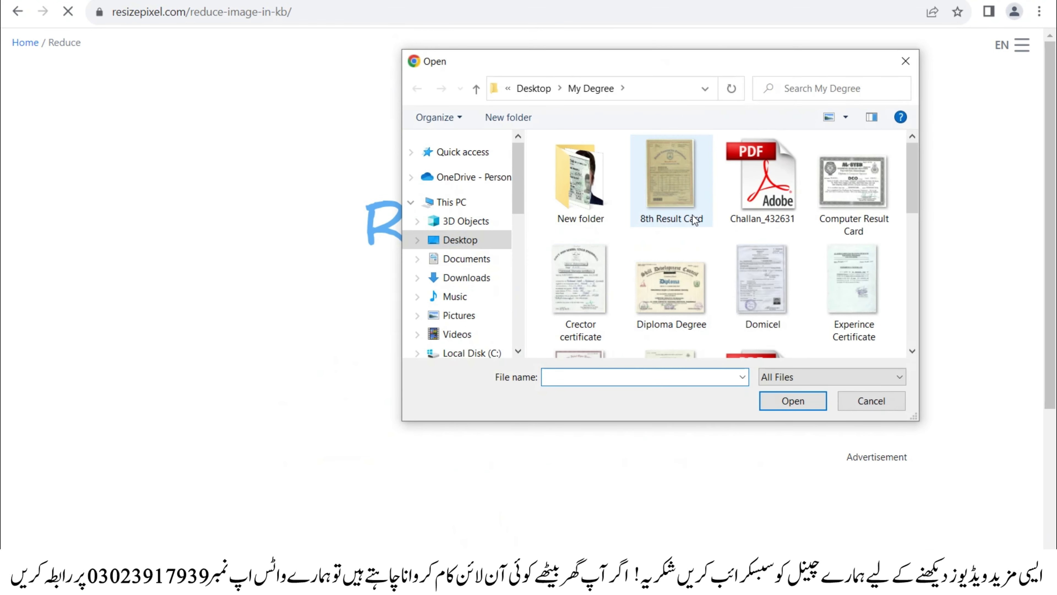
{"action": "left_click", "coordinate": [885, 400]}
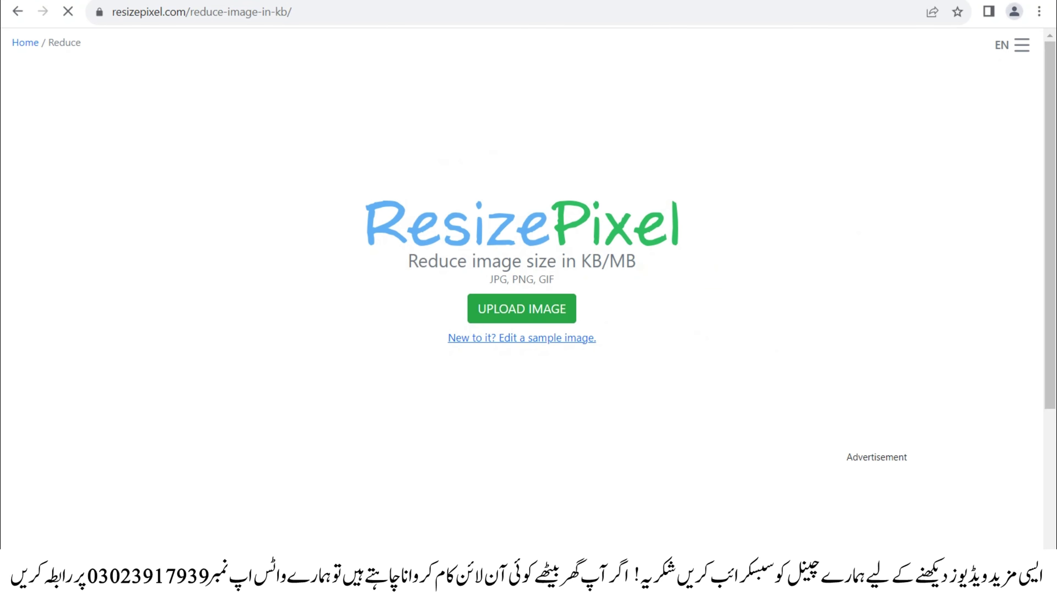
{"action": "key", "text": "ctrl+w"}
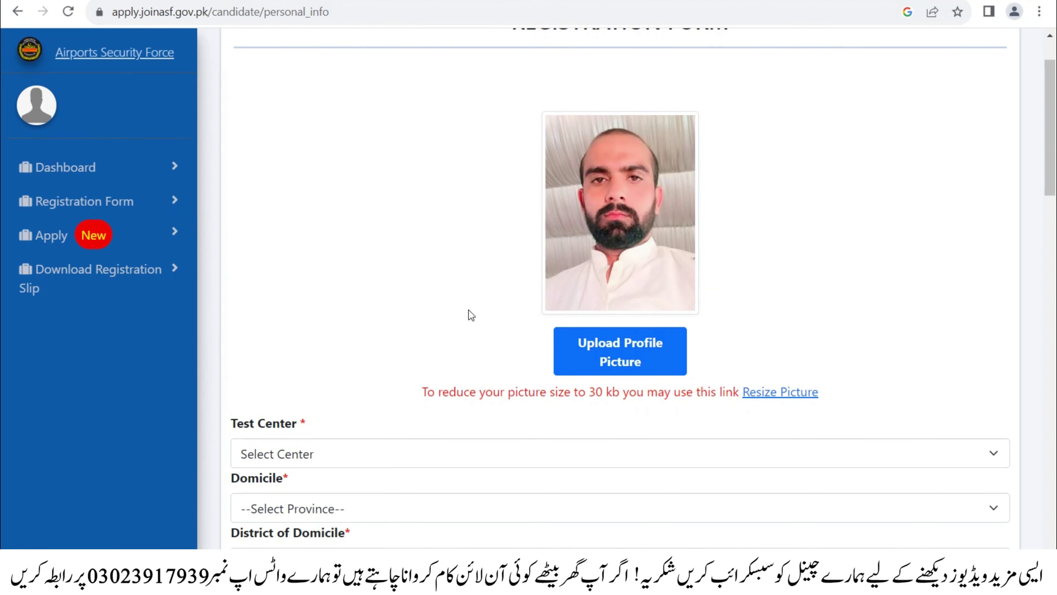
- Select Lahore as the test centre
{"action": "scroll", "coordinate": [468, 309], "scroll_direction": "down", "scroll_amount": 4}
{"action": "left_click", "coordinate": [368, 295]}
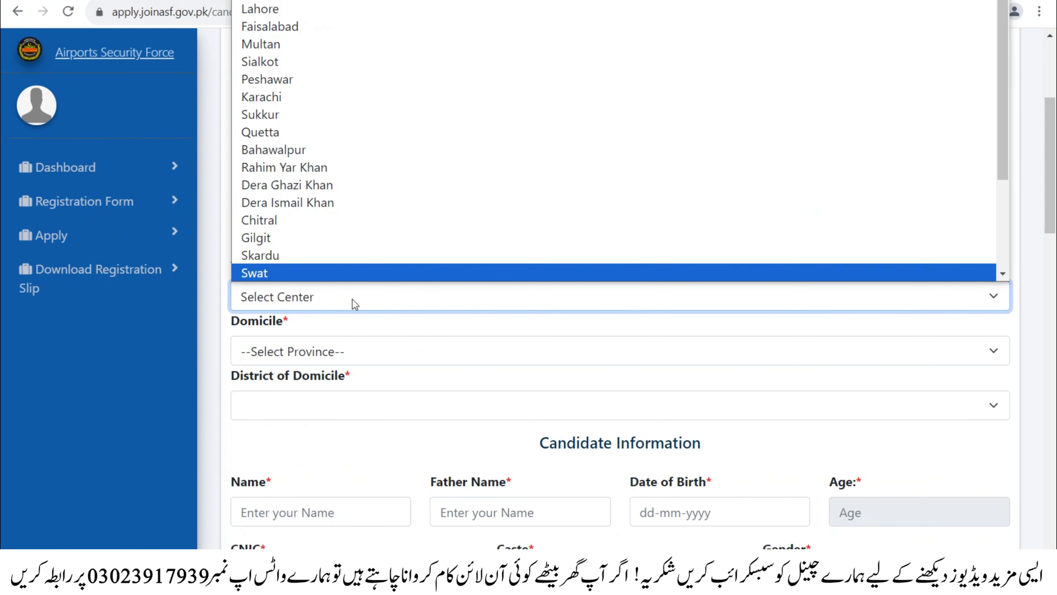
{"action": "left_click", "coordinate": [342, 298]}
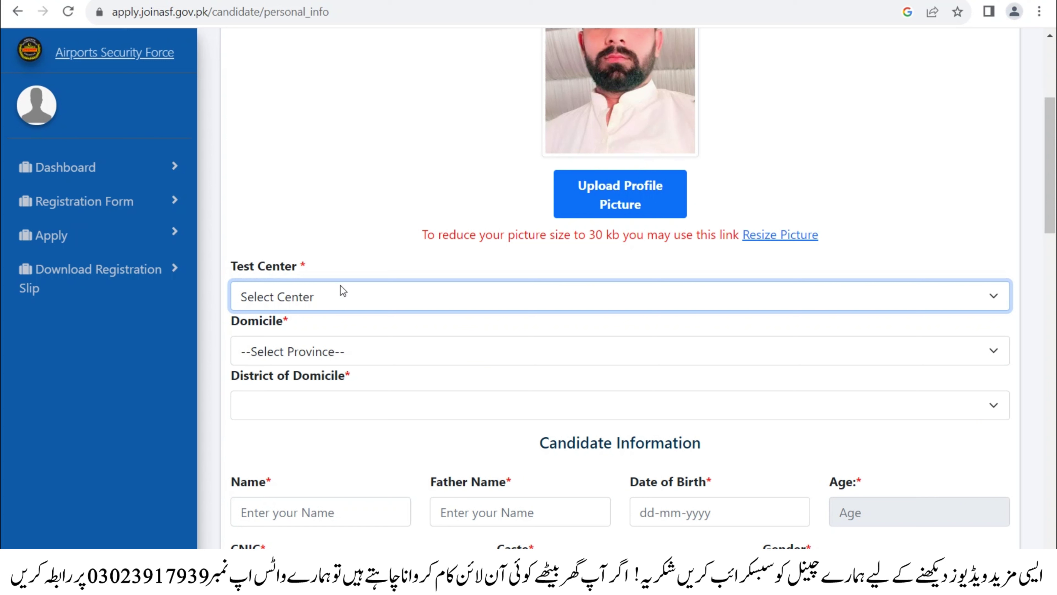
{"action": "left_click", "coordinate": [371, 297]}
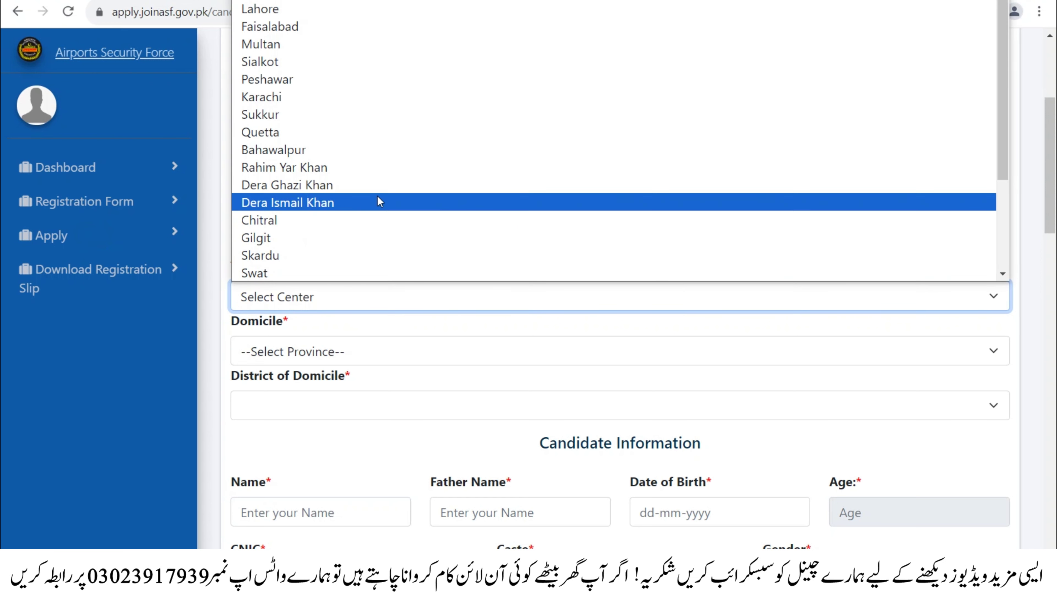
{"action": "left_click", "coordinate": [316, 16]}
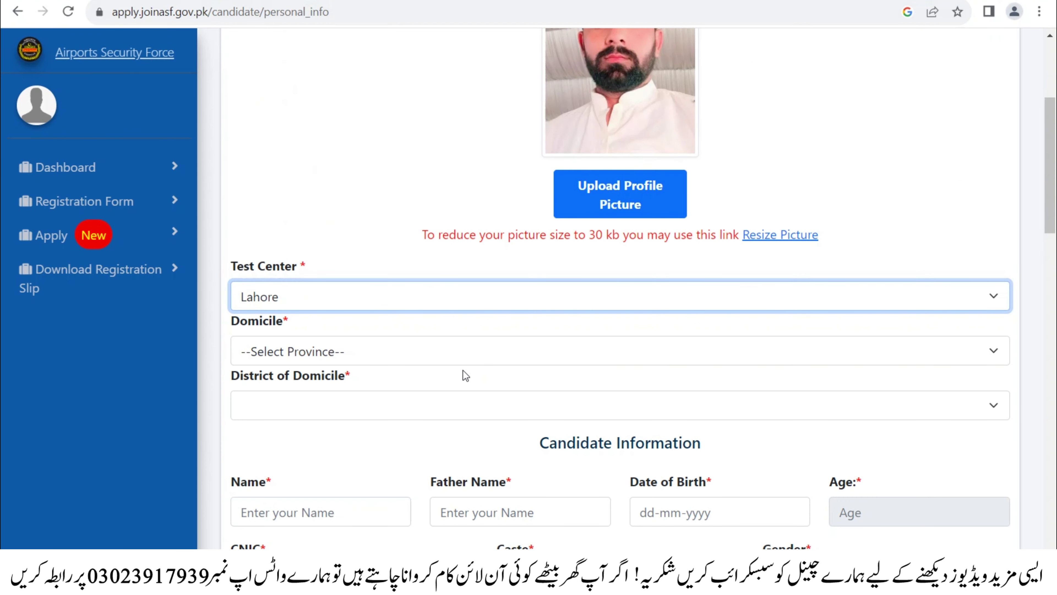
- Set domicile to Punjab and district of domicile to Bahawalnagar
{"action": "left_click", "coordinate": [275, 344]}
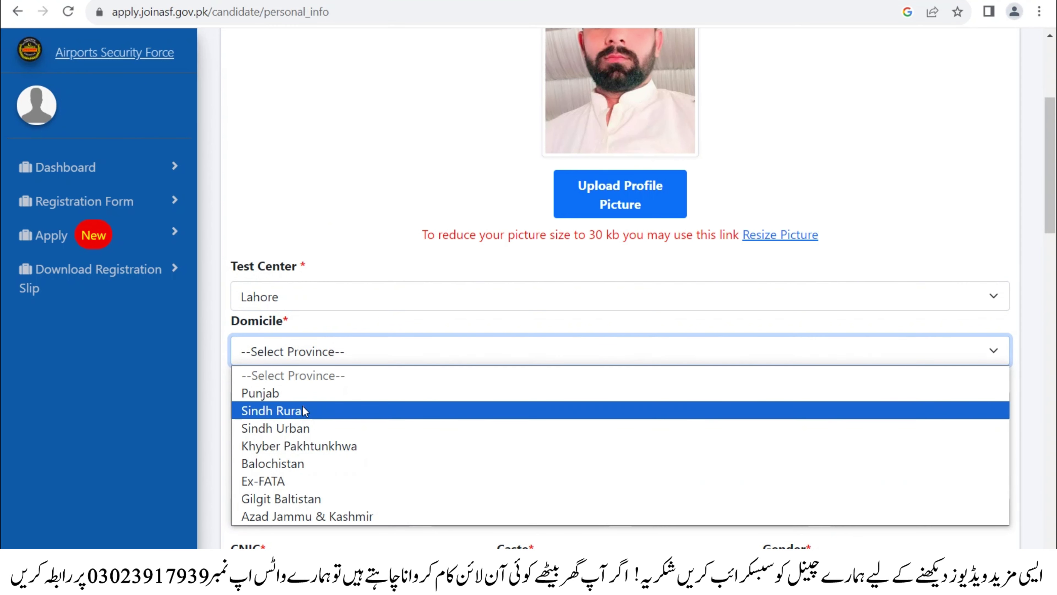
{"action": "left_click", "coordinate": [290, 392]}
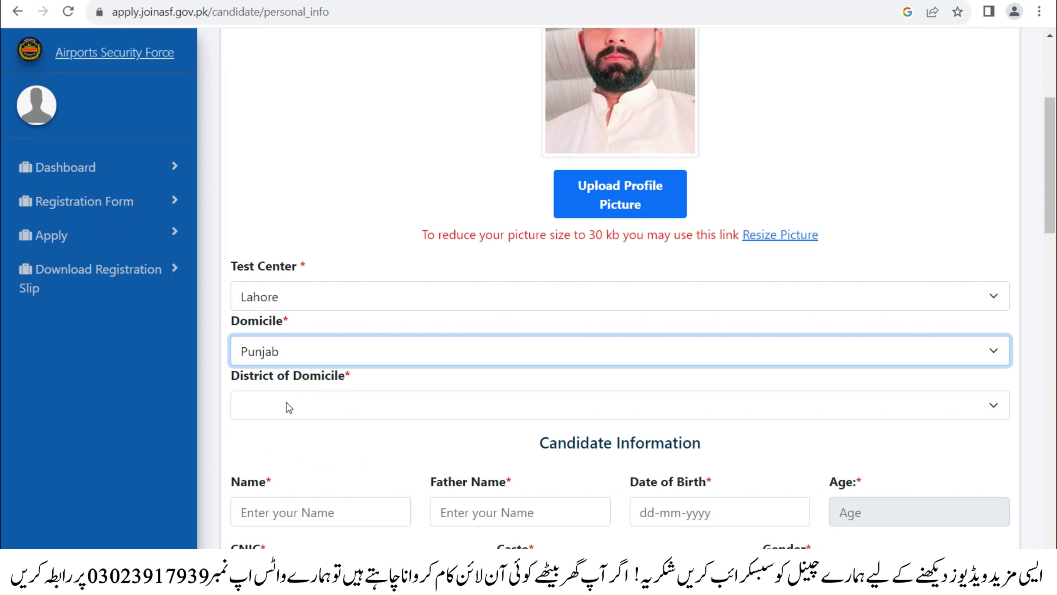
{"action": "left_click", "coordinate": [278, 407]}
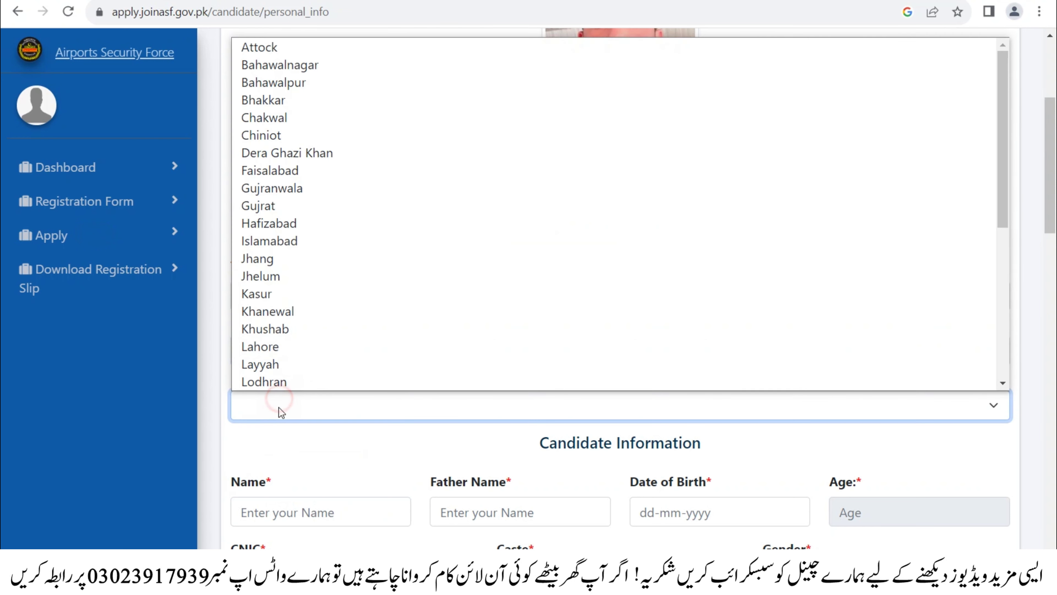
{"action": "left_click", "coordinate": [286, 67]}
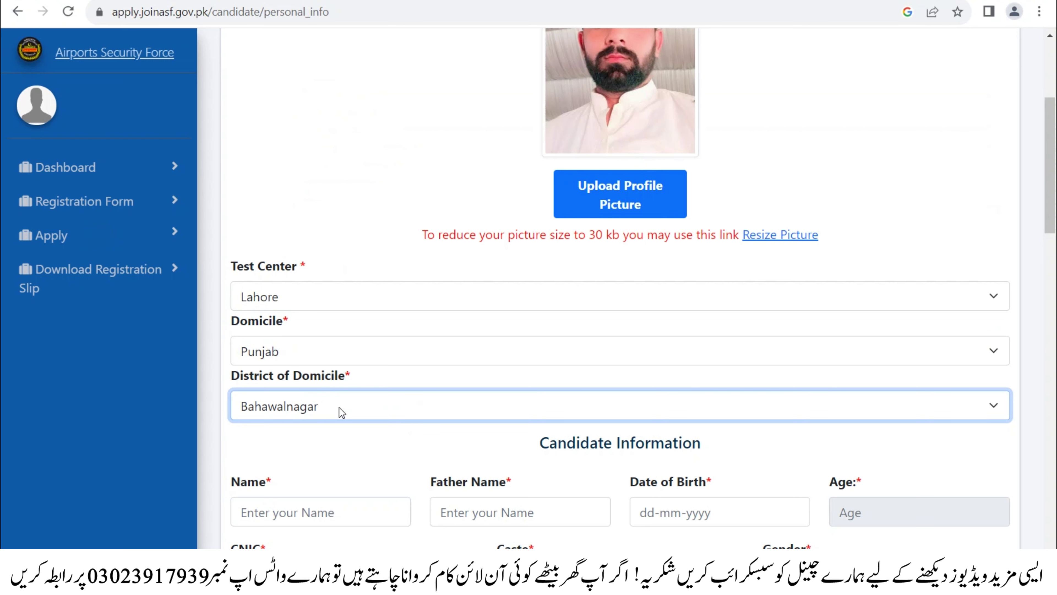
{"action": "scroll", "coordinate": [299, 409], "scroll_direction": "down", "scroll_amount": 2}
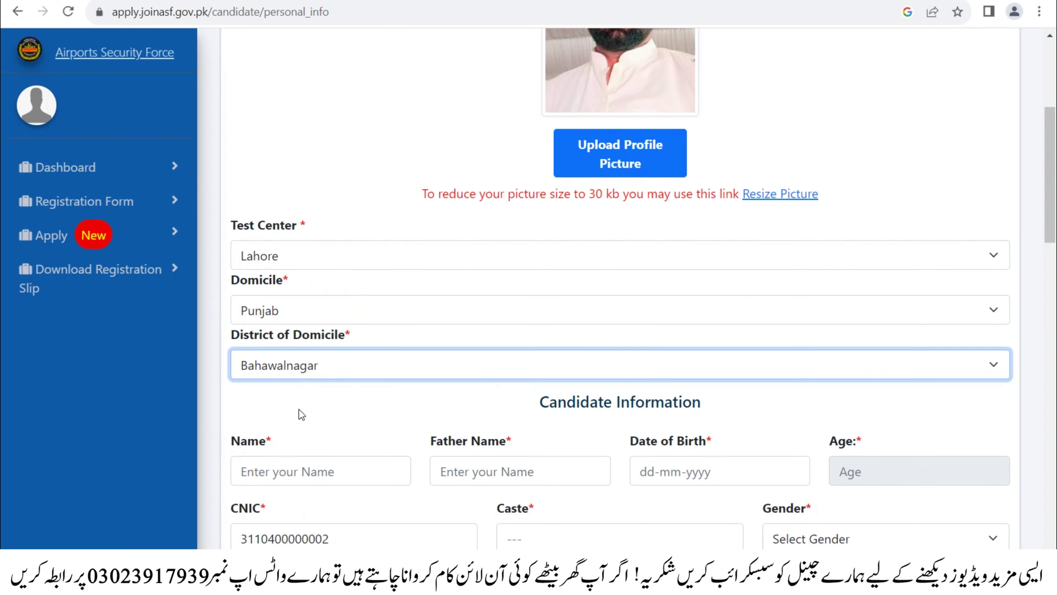
- Enter the candidate's name and father's name
{"action": "left_click", "coordinate": [303, 429]}
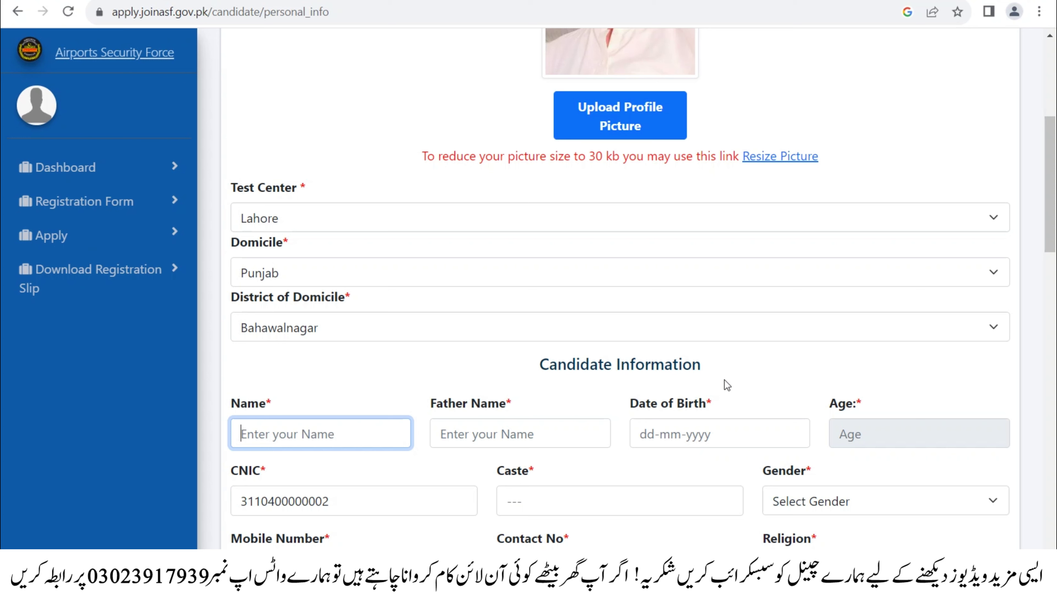
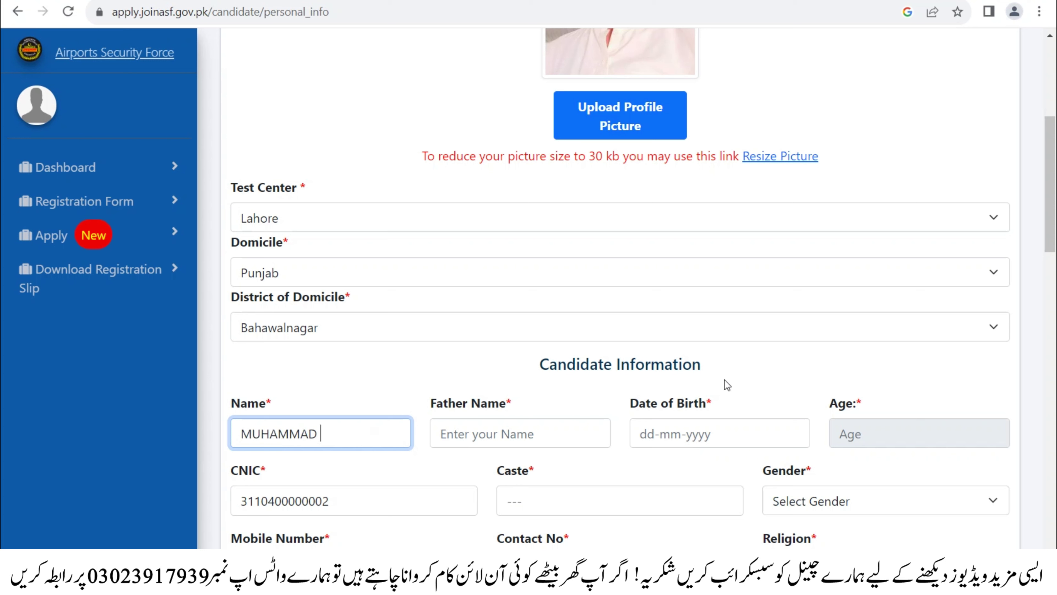
{"action": "key", "text": "Tab"}
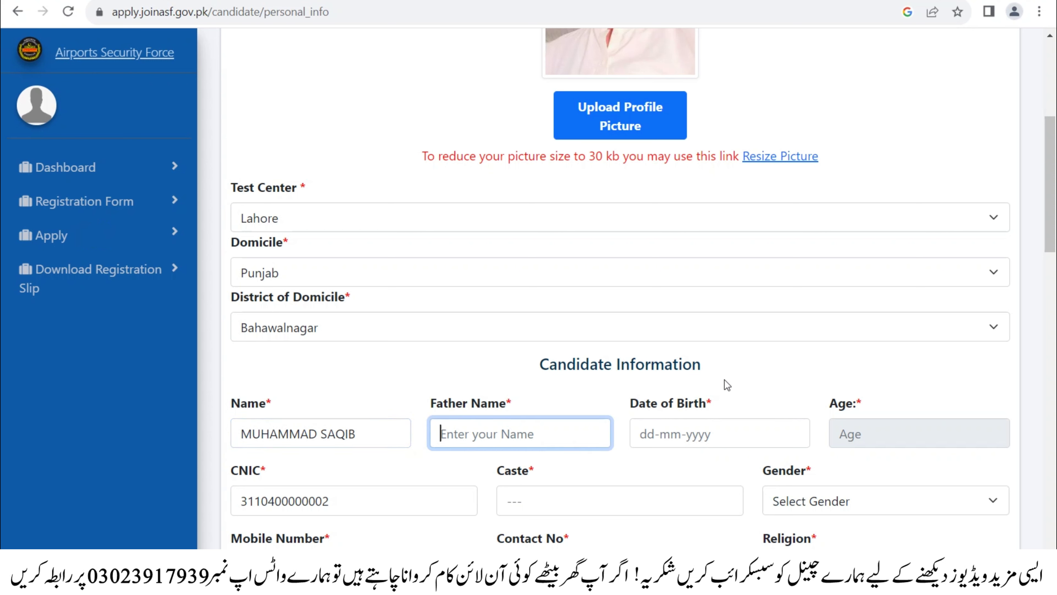
- Set the date of birth using the calendar's month and year grid
{"action": "key", "text": "Tab"}
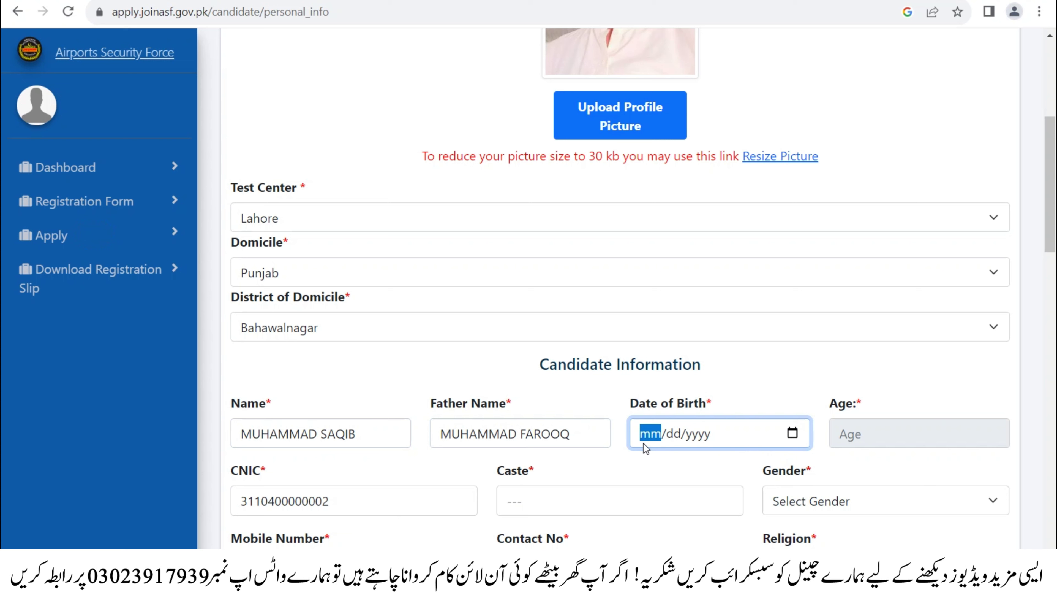
{"action": "left_click", "coordinate": [670, 437]}
{"action": "left_click", "coordinate": [703, 438]}
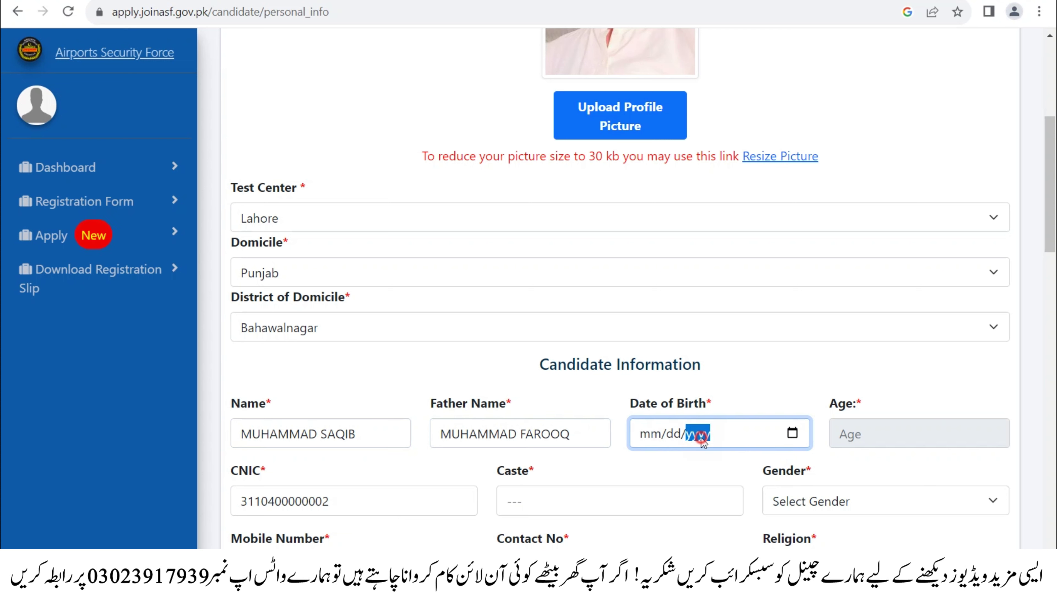
{"action": "left_click", "coordinate": [800, 433]}
{"action": "left_click", "coordinate": [670, 215]}
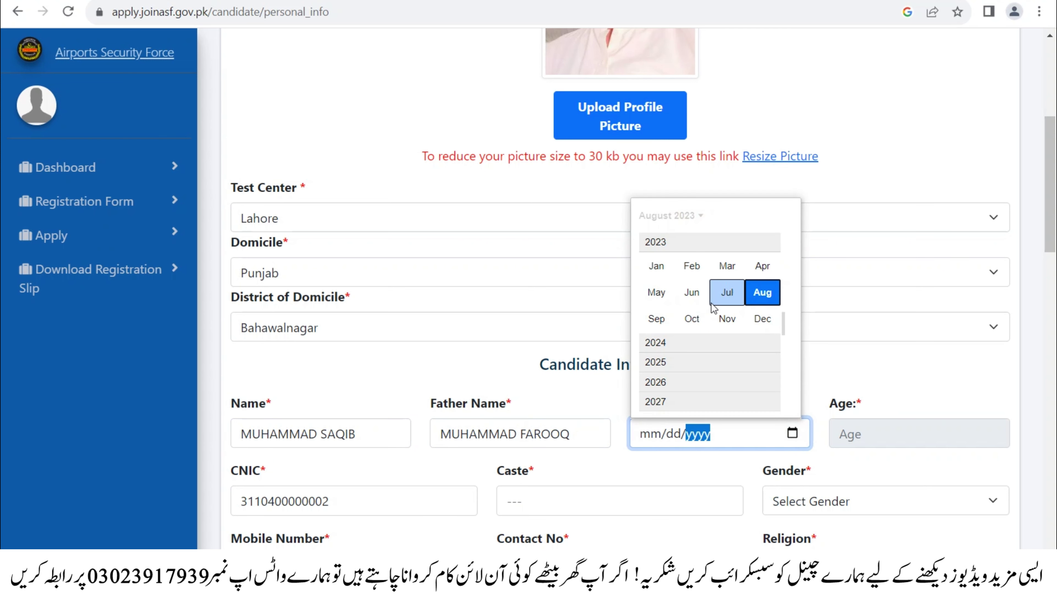
{"action": "scroll", "coordinate": [712, 290], "scroll_direction": "up", "scroll_amount": 5}
{"action": "scroll", "coordinate": [719, 309], "scroll_direction": "up", "scroll_amount": 4}
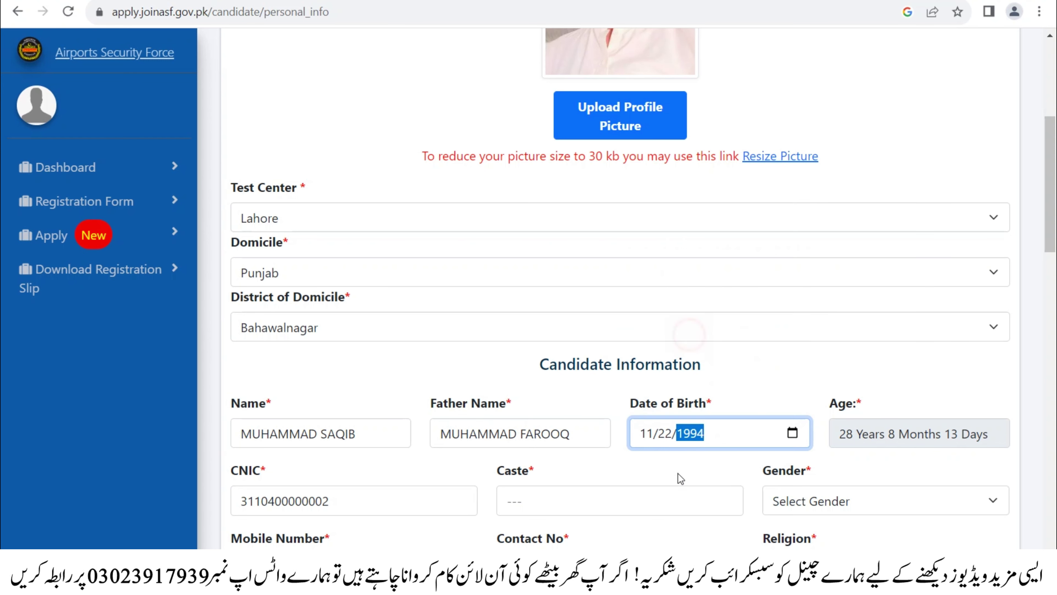
{"action": "key", "text": "Tab"}
{"action": "left_click", "coordinate": [390, 495]}
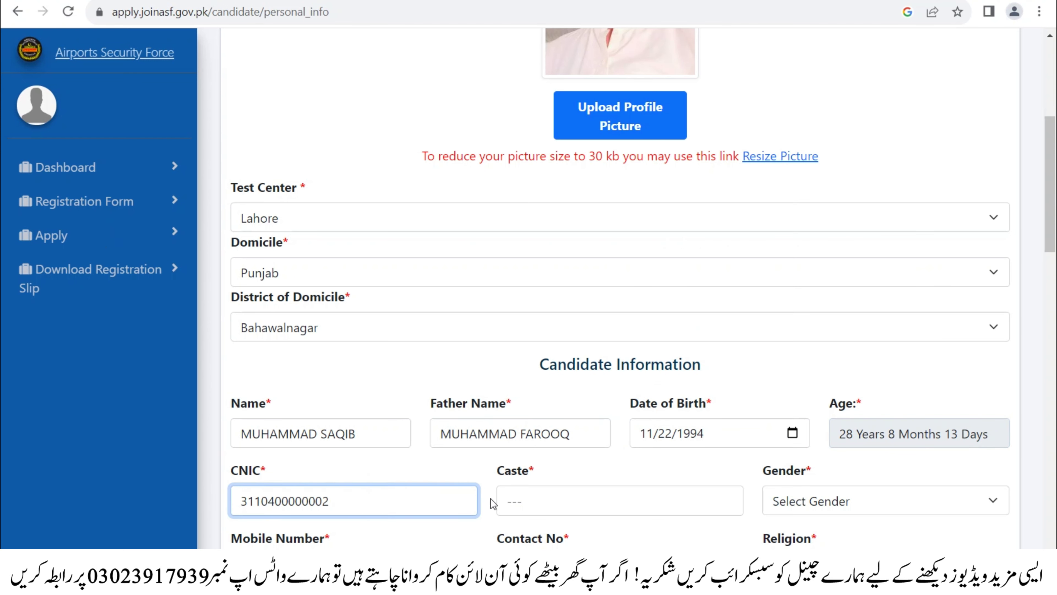
- Enter caste MUGHAL and choose Male as gender
{"action": "left_click", "coordinate": [507, 502]}
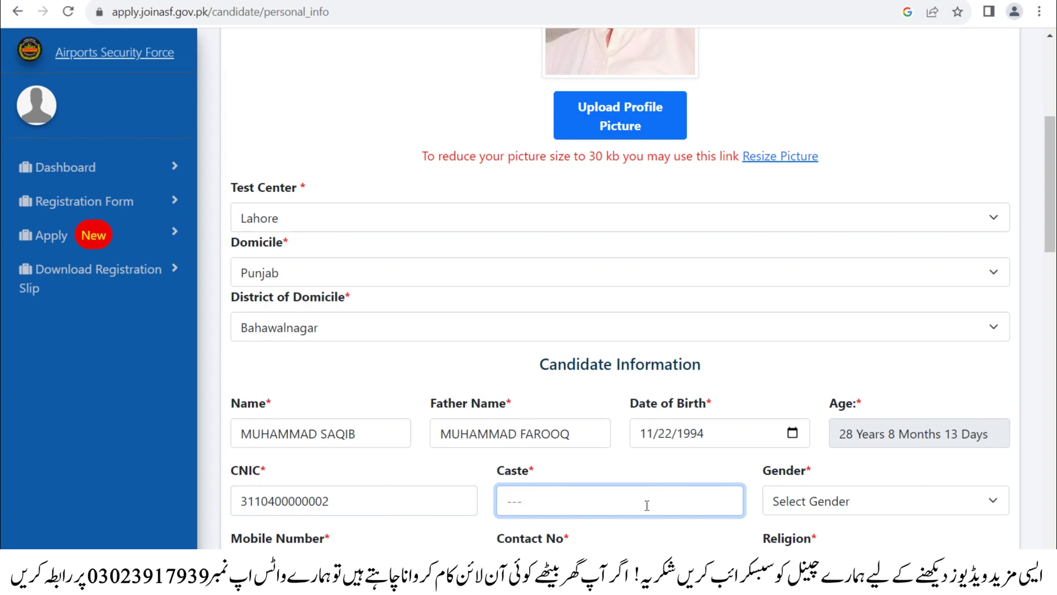
{"action": "type", "text": "MUGHAL"}
{"action": "key", "text": "Tab"}
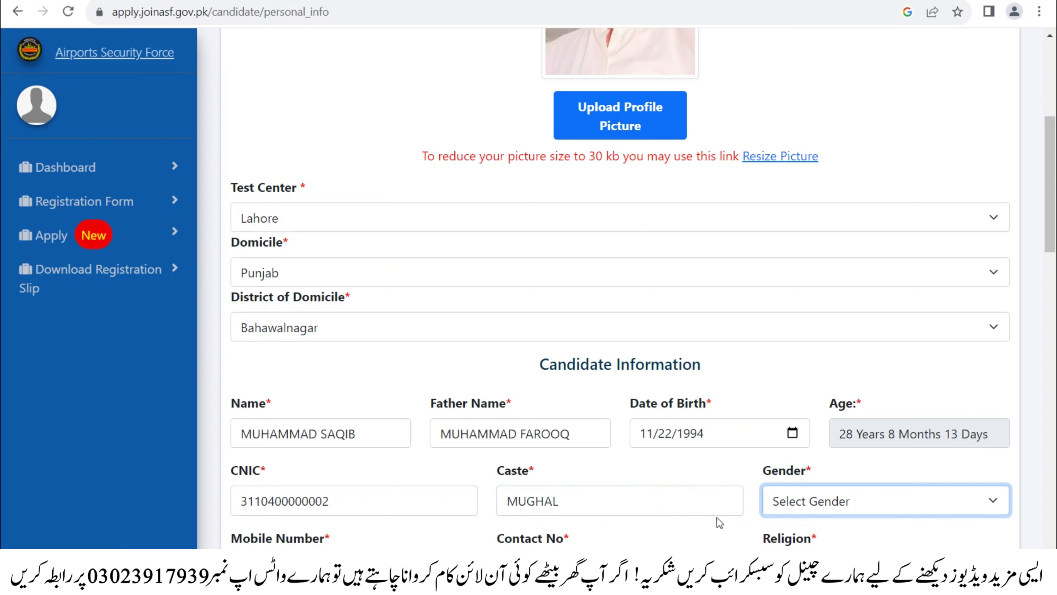
{"action": "left_click", "coordinate": [821, 495]}
{"action": "left_click", "coordinate": [810, 543]}
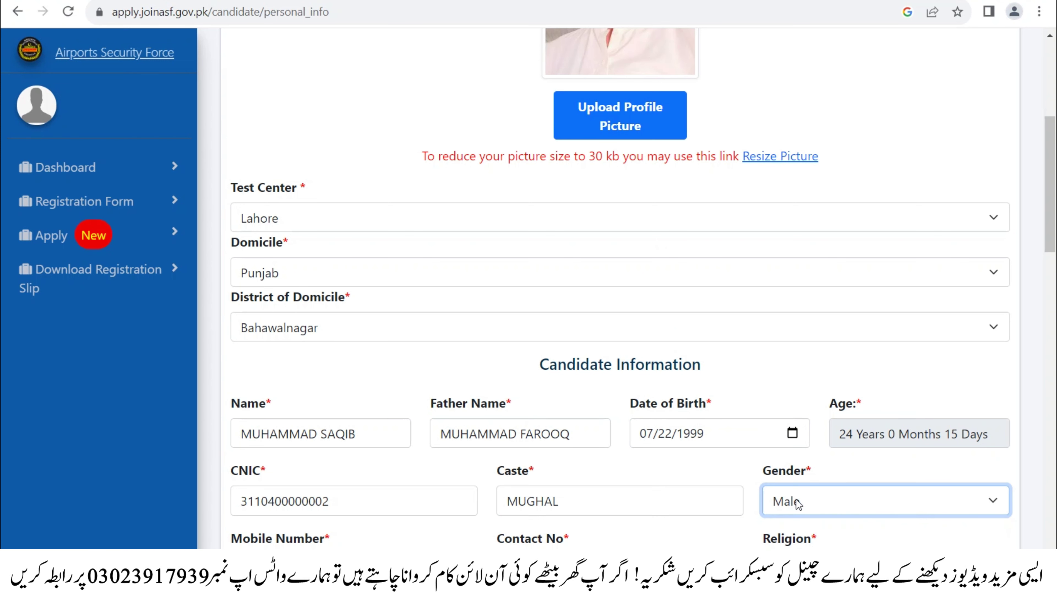
- Enter the candidate's mobile and contact numbers and choose Muslim as religion
{"action": "key", "text": "Tab"}
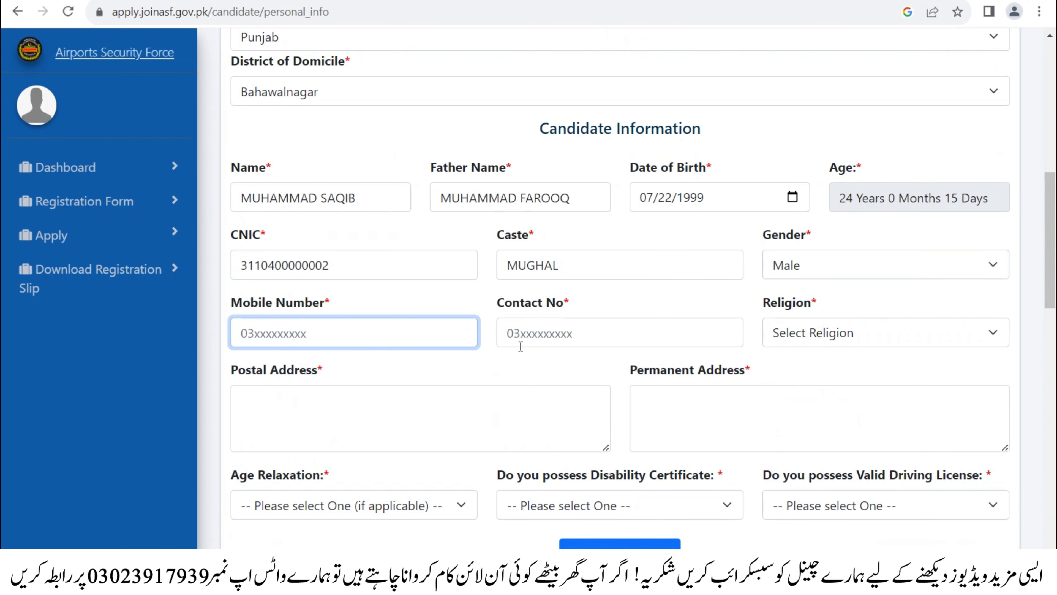
{"action": "key", "text": "Tab"}
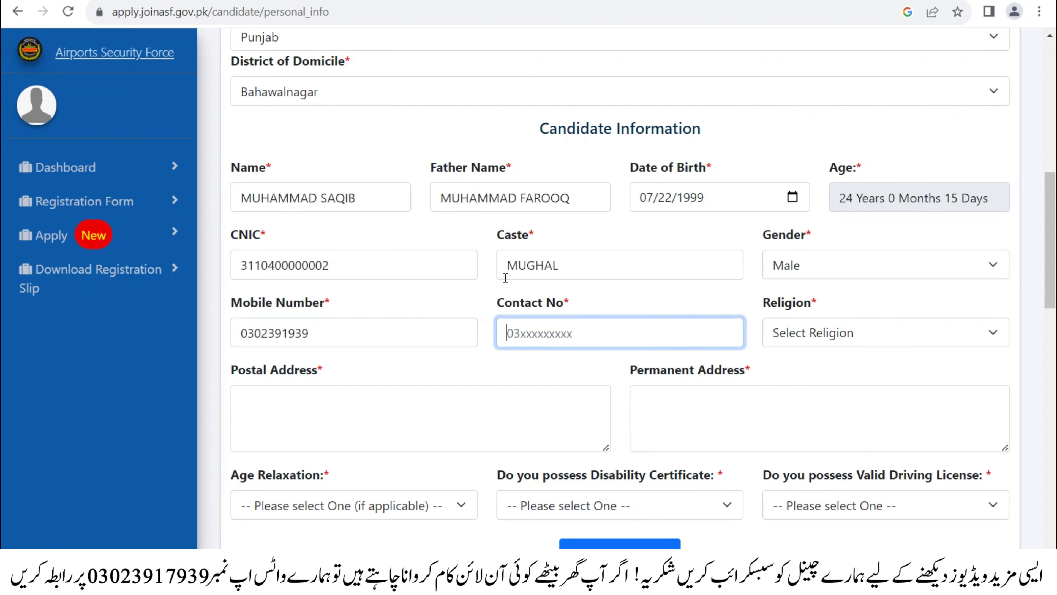
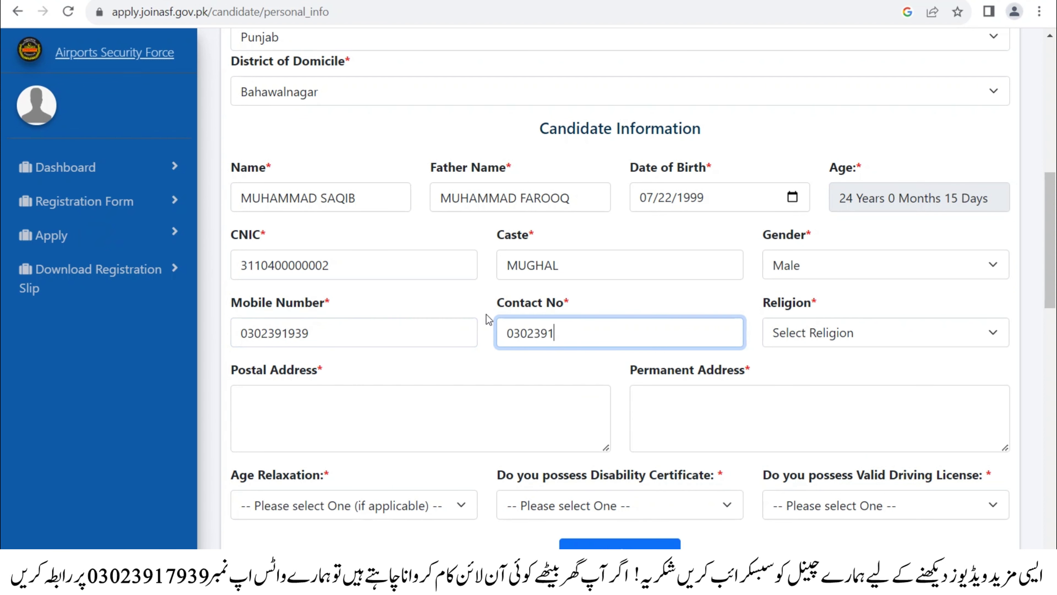
{"action": "key", "text": "Tab"}
{"action": "left_click", "coordinate": [796, 333]}
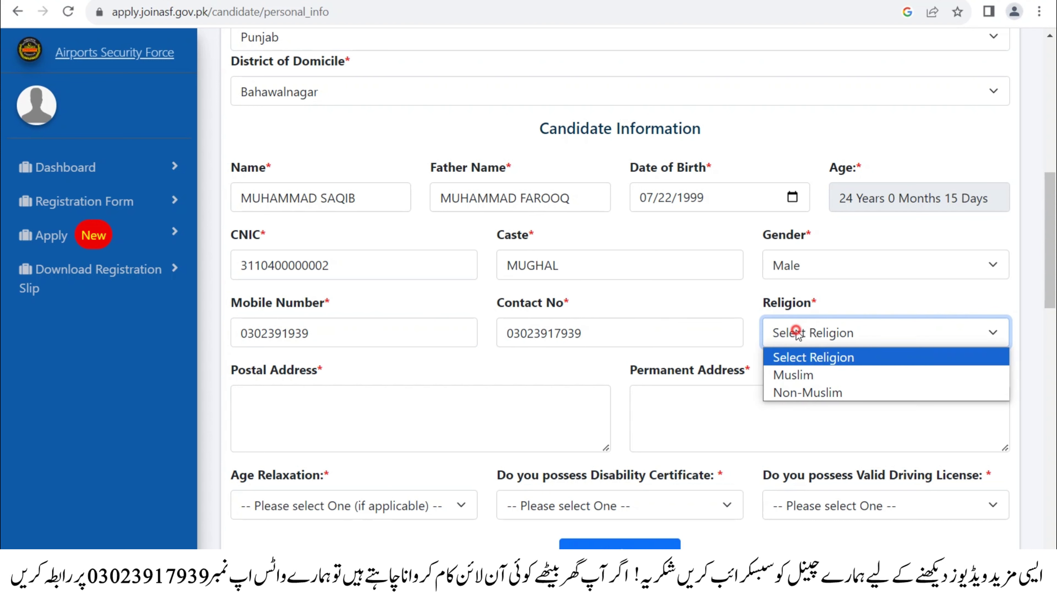
{"action": "left_click", "coordinate": [821, 376]}
- Type the candidate's postal address
{"action": "left_click", "coordinate": [239, 402]}
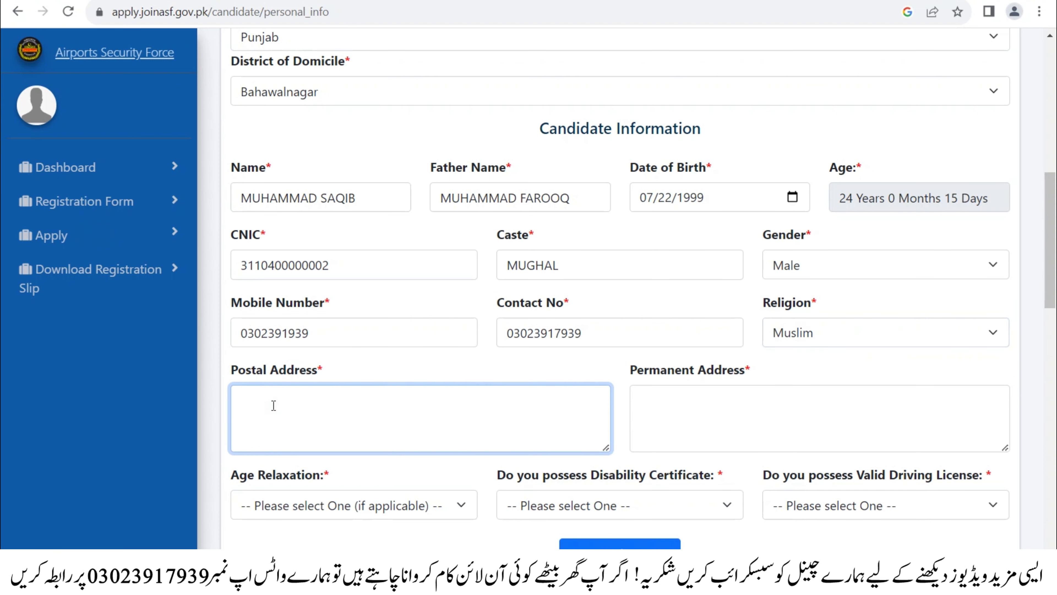
{"action": "type", "text": "P"}
{"action": "type", "text": "LALA"}
{"action": "key", "text": "BackSpace"}
{"action": "key", "text": "BackSpace"}
{"action": "key", "text": "BackSpace"}
{"action": "key", "text": "BackSpace"}
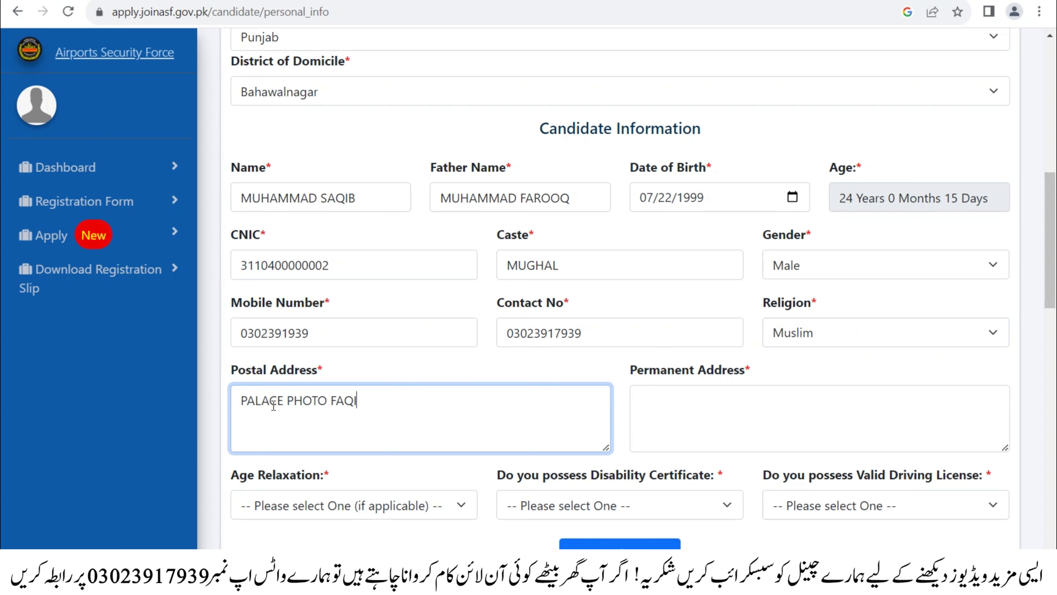
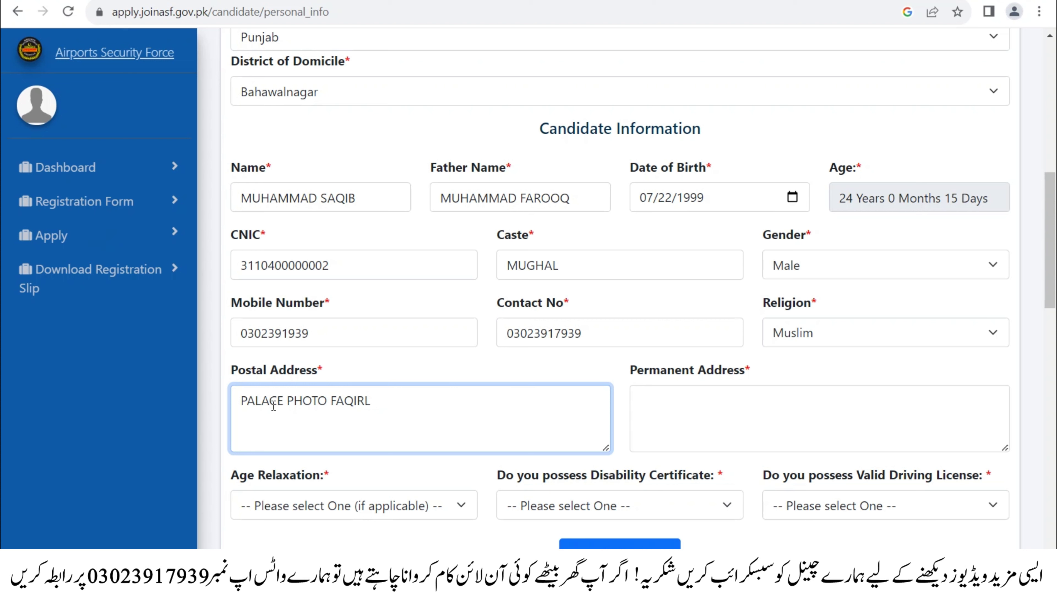
{"action": "key", "text": "Tab"}
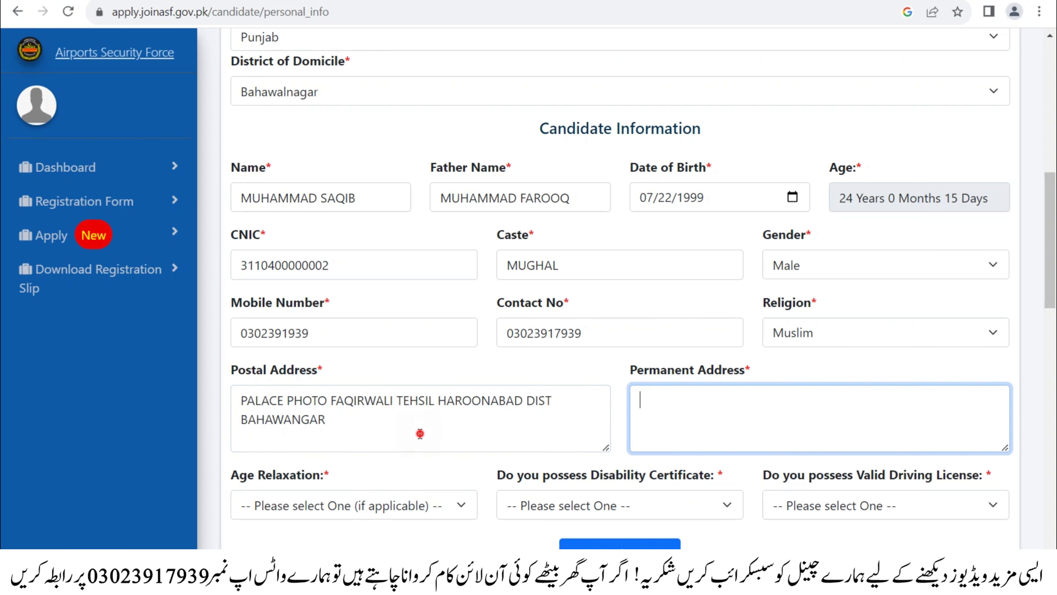
- Copy the postal address into the Permanent Address field
{"action": "left_click", "coordinate": [416, 433]}
{"action": "key", "text": "ctrl+a"}
{"action": "key", "text": "ctrl+c"}
{"action": "left_click", "coordinate": [698, 417]}
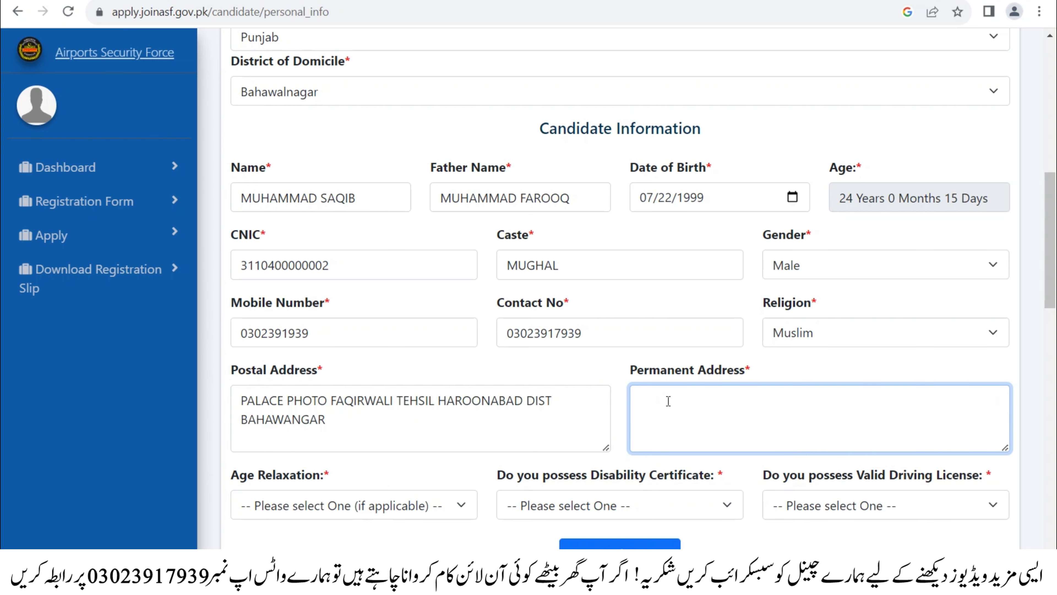
{"action": "key", "text": "ctrl+v"}
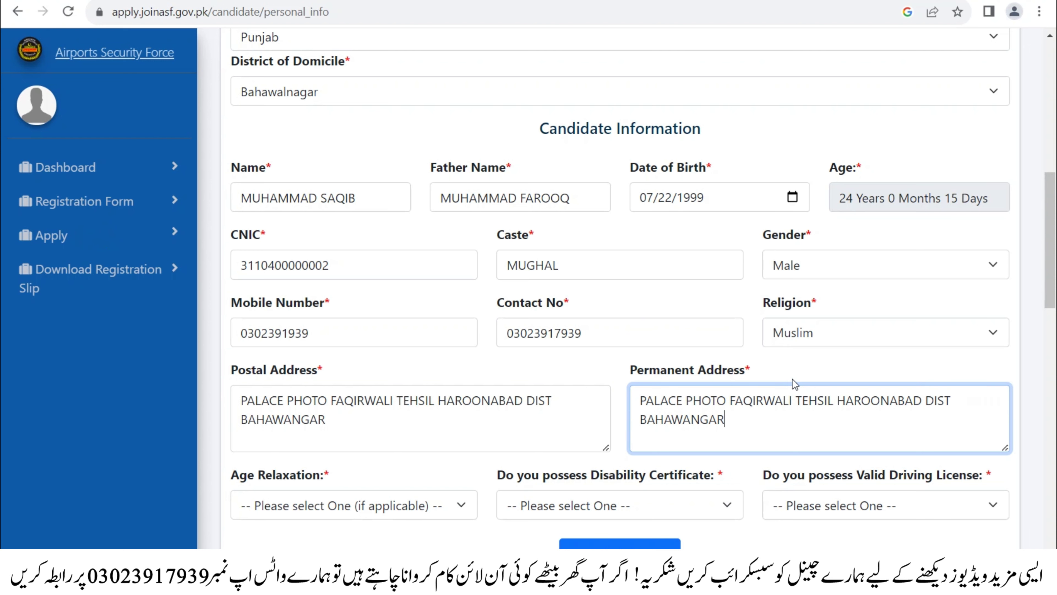
{"action": "scroll", "coordinate": [796, 384], "scroll_direction": "down", "scroll_amount": 2}
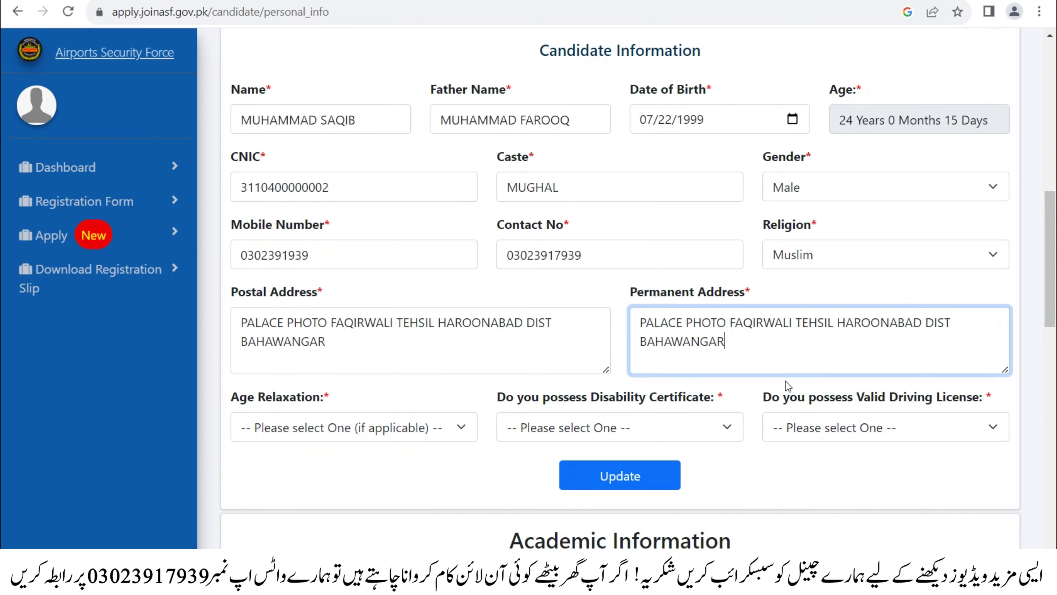
- Choose Age Relaxation not Claimed and set Disability Certificate to Not Applicable
{"action": "left_click", "coordinate": [328, 433]}
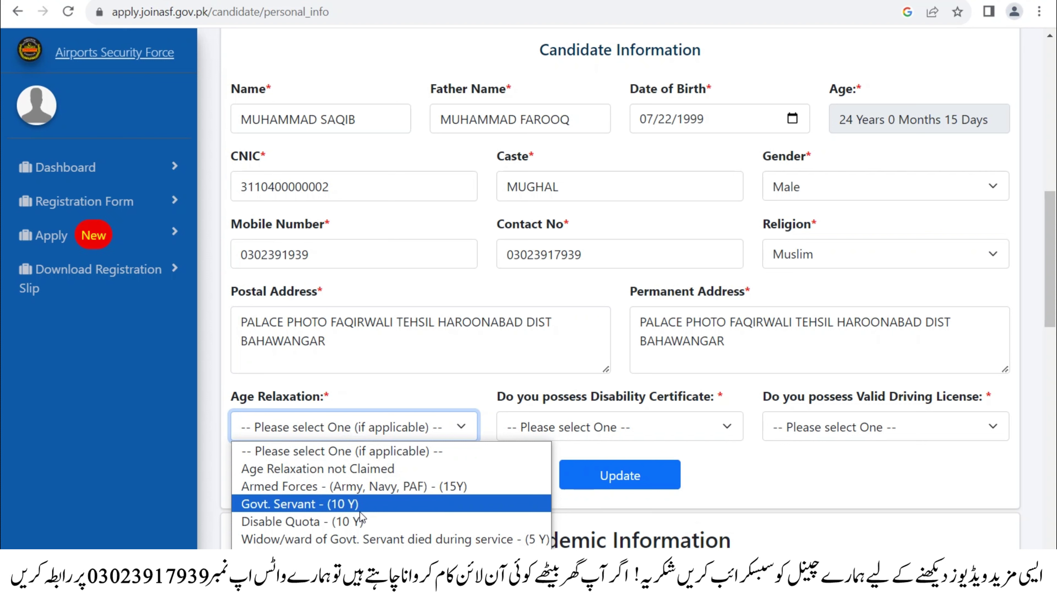
{"action": "left_click", "coordinate": [285, 469]}
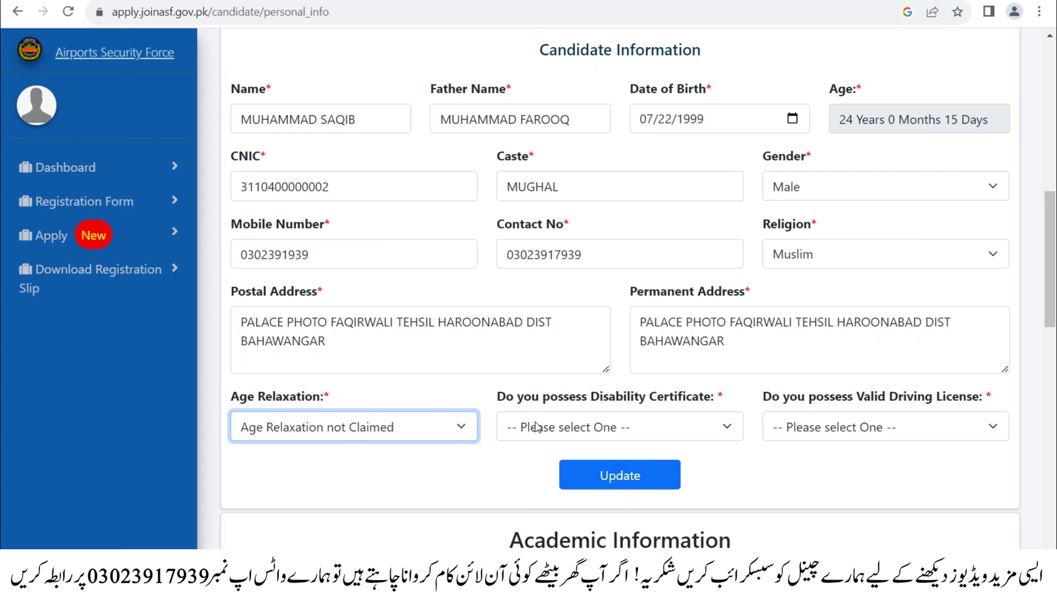
{"action": "left_click", "coordinate": [581, 425]}
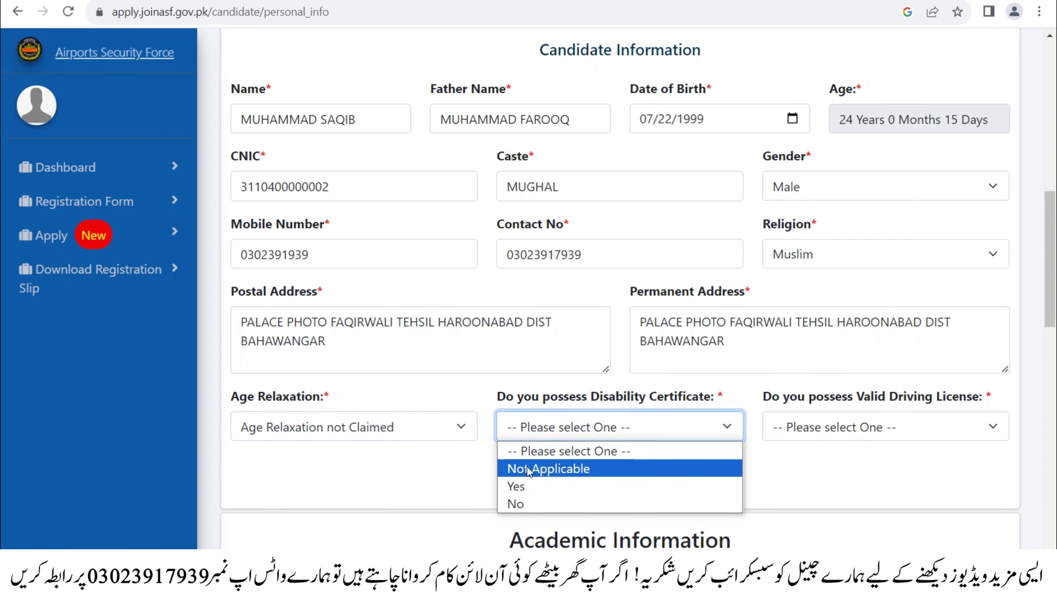
{"action": "left_click", "coordinate": [549, 468]}
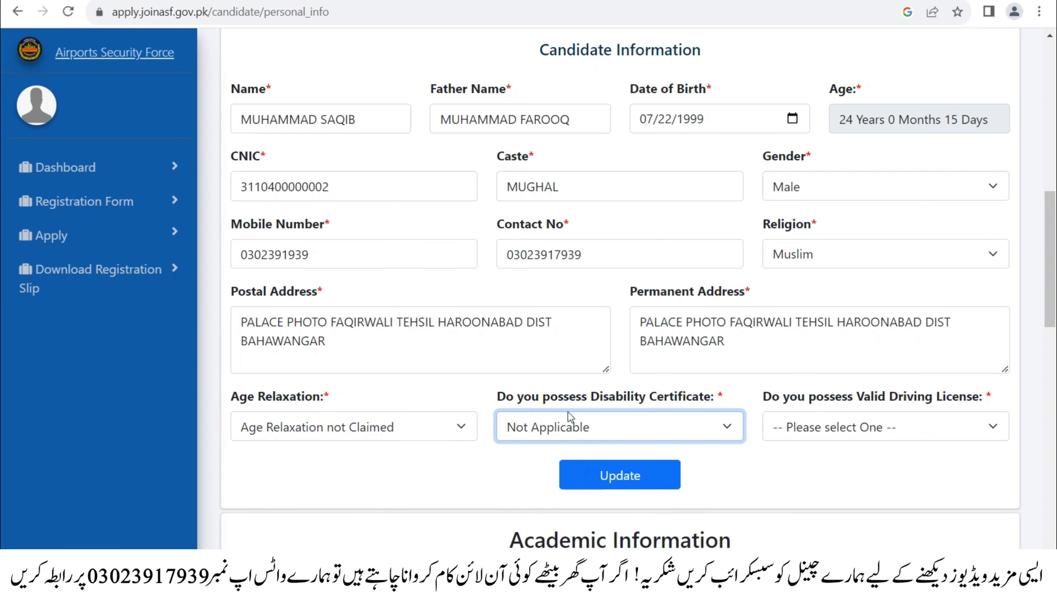
{"action": "left_click", "coordinate": [619, 427]}
{"action": "left_click", "coordinate": [619, 428]}
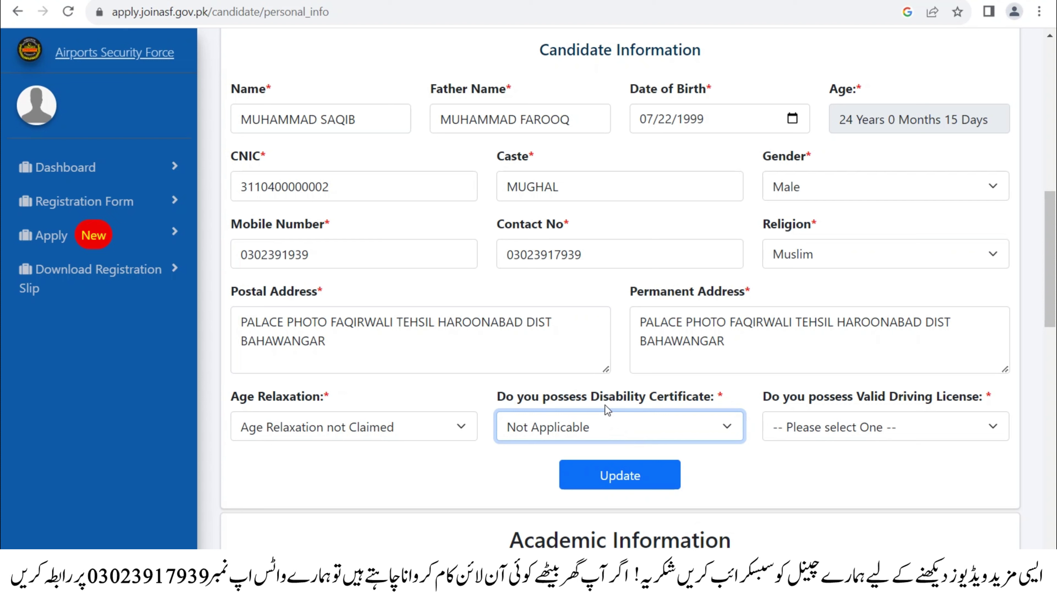
- Set Driving License to Not Applicable and save the personal information with Update
{"action": "left_click", "coordinate": [924, 425]}
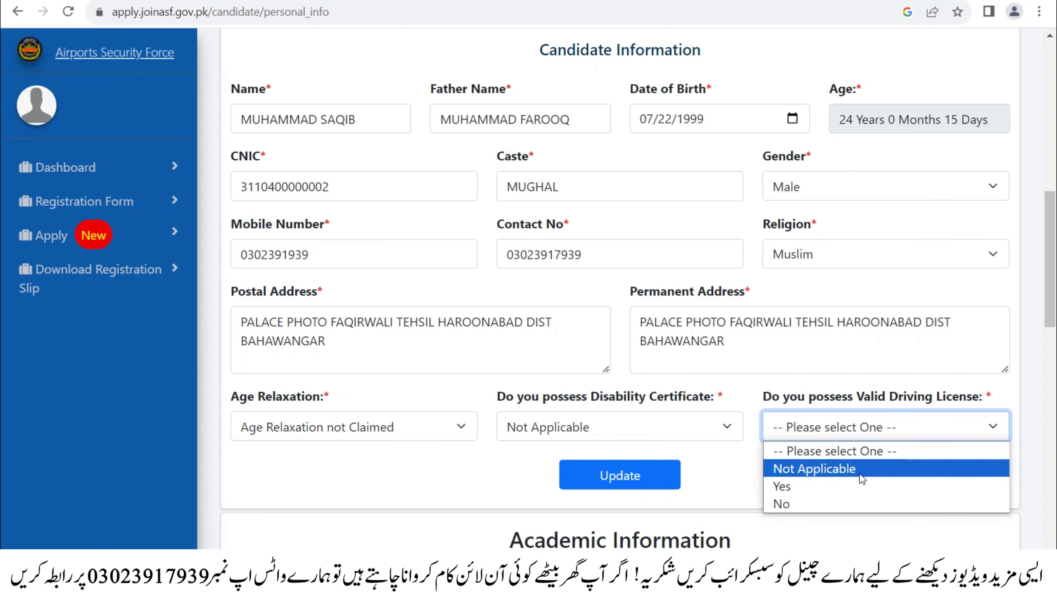
{"action": "left_click", "coordinate": [832, 469]}
{"action": "scroll", "coordinate": [797, 414], "scroll_direction": "down", "scroll_amount": 5}
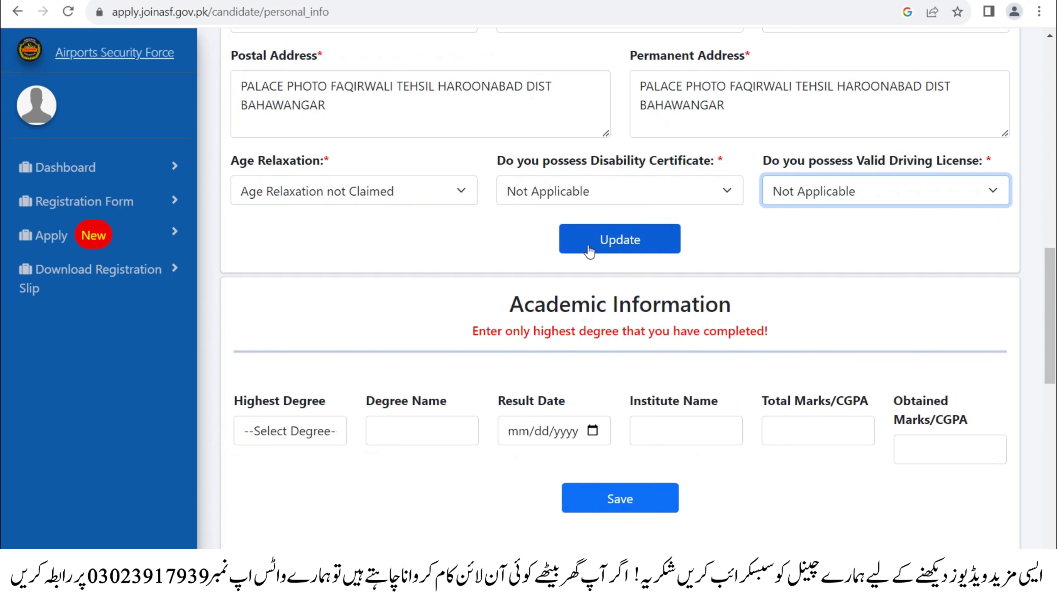
{"action": "left_click", "coordinate": [611, 243]}
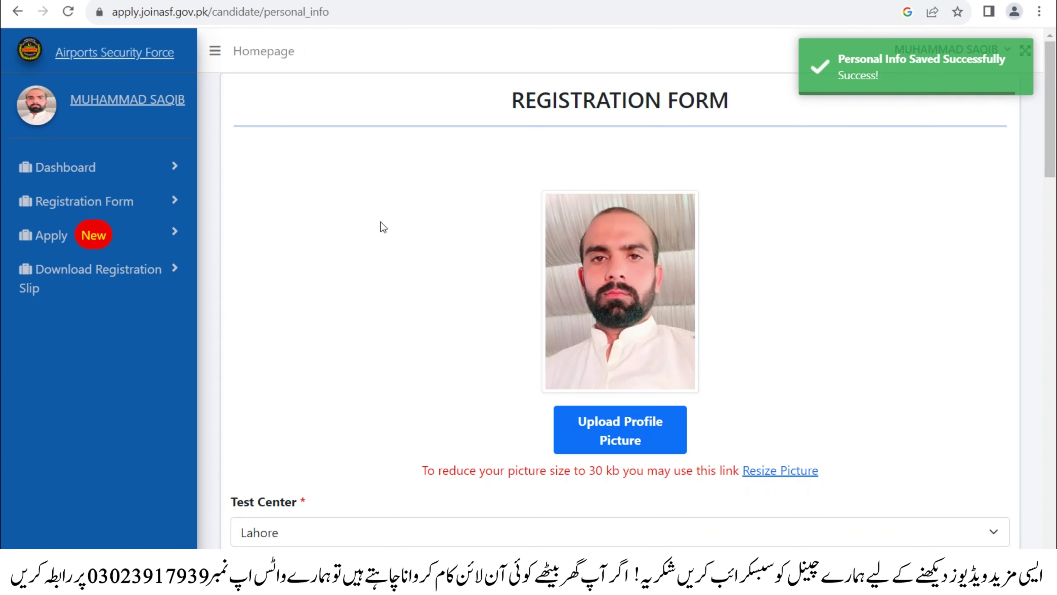
- Select Intermediate as the highest degree
{"action": "scroll", "coordinate": [384, 228], "scroll_direction": "down", "scroll_amount": 15}
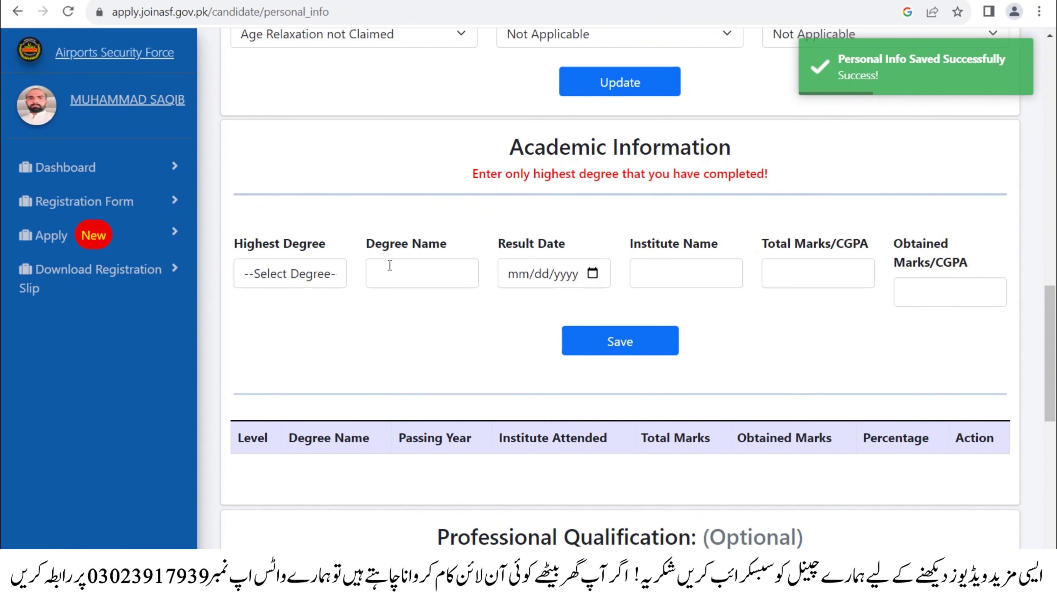
{"action": "left_click", "coordinate": [307, 272]}
{"action": "left_click", "coordinate": [307, 272]}
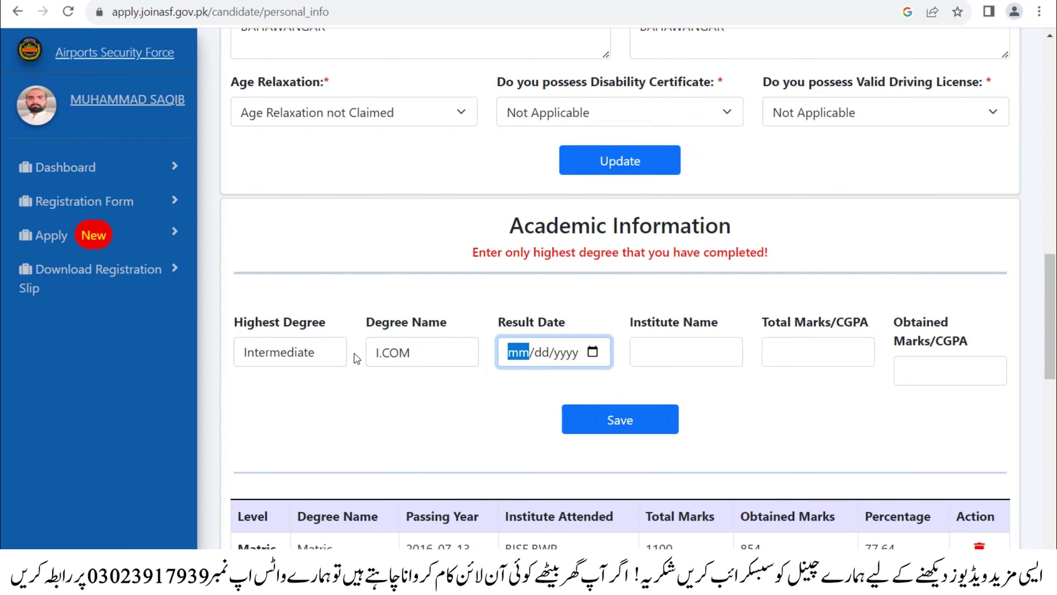
{"action": "left_click", "coordinate": [323, 352]}
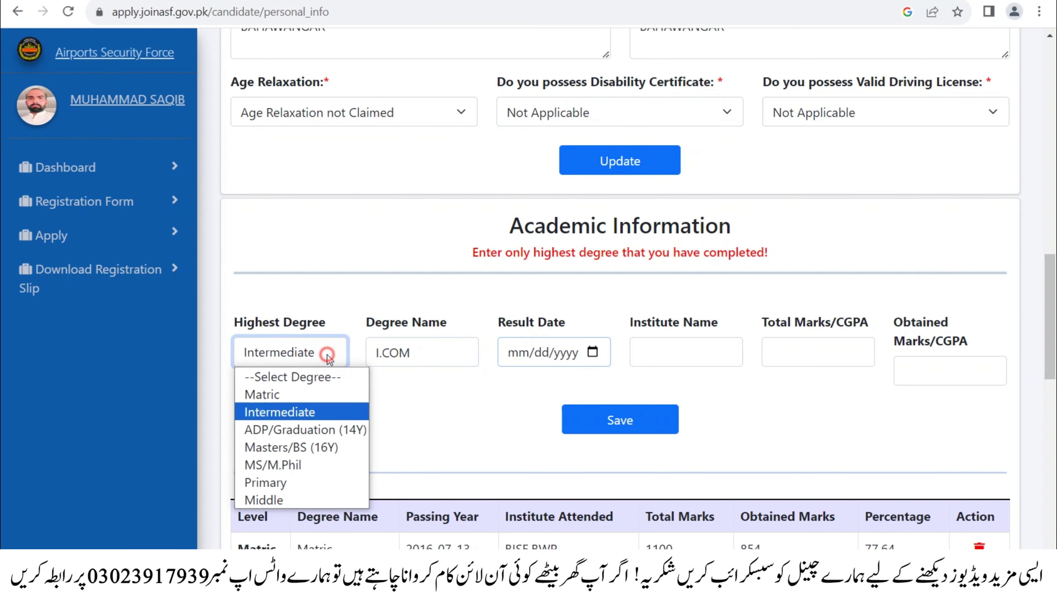
{"action": "left_click", "coordinate": [459, 356]}
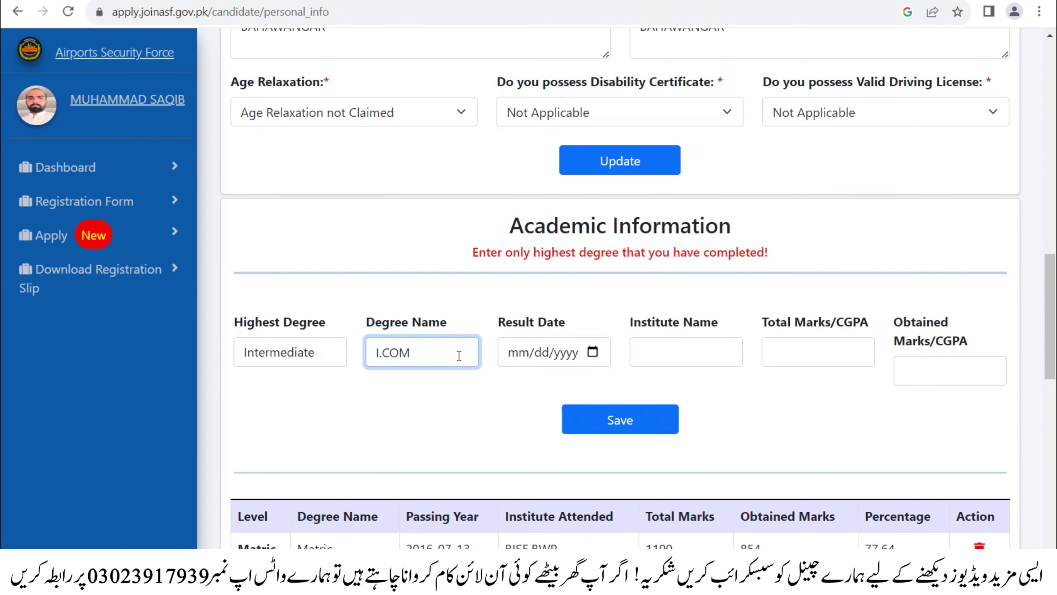
{"action": "left_click", "coordinate": [335, 361]}
{"action": "scroll", "coordinate": [333, 317], "scroll_direction": "down", "scroll_amount": 2}
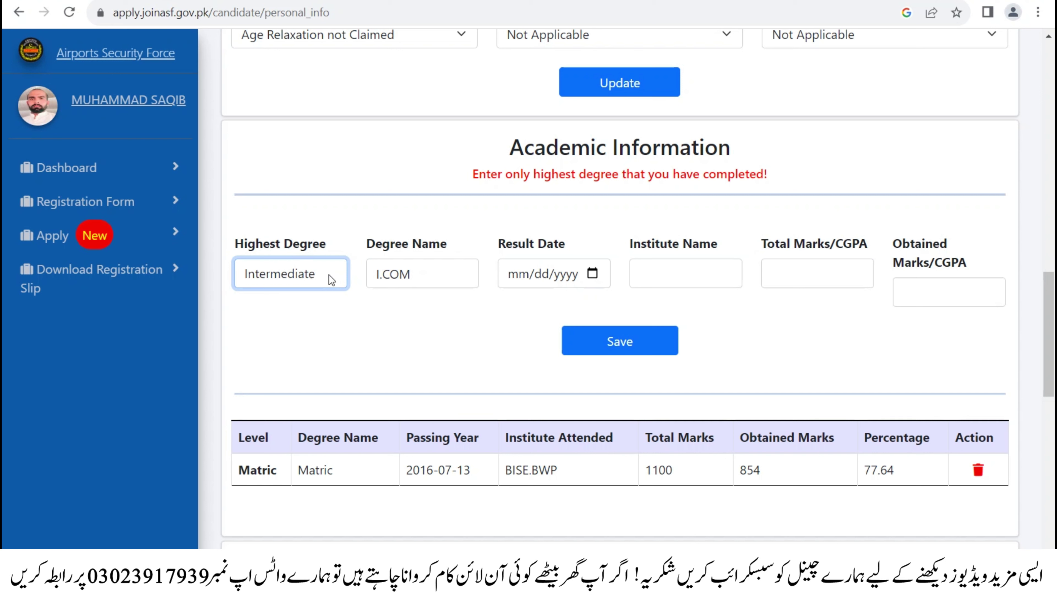
{"action": "left_click", "coordinate": [318, 284]}
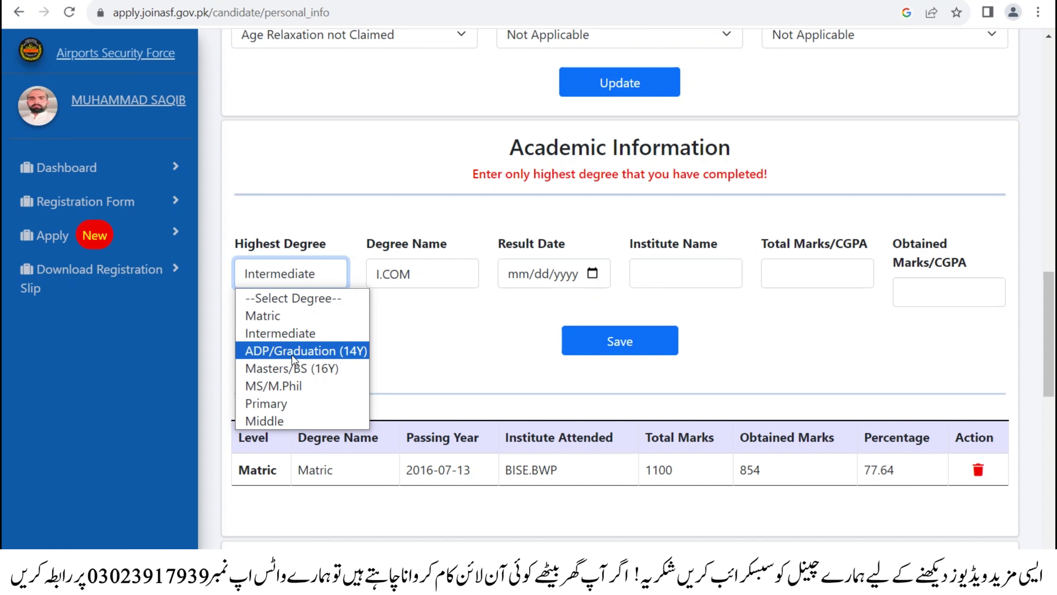
{"action": "left_click", "coordinate": [295, 338]}
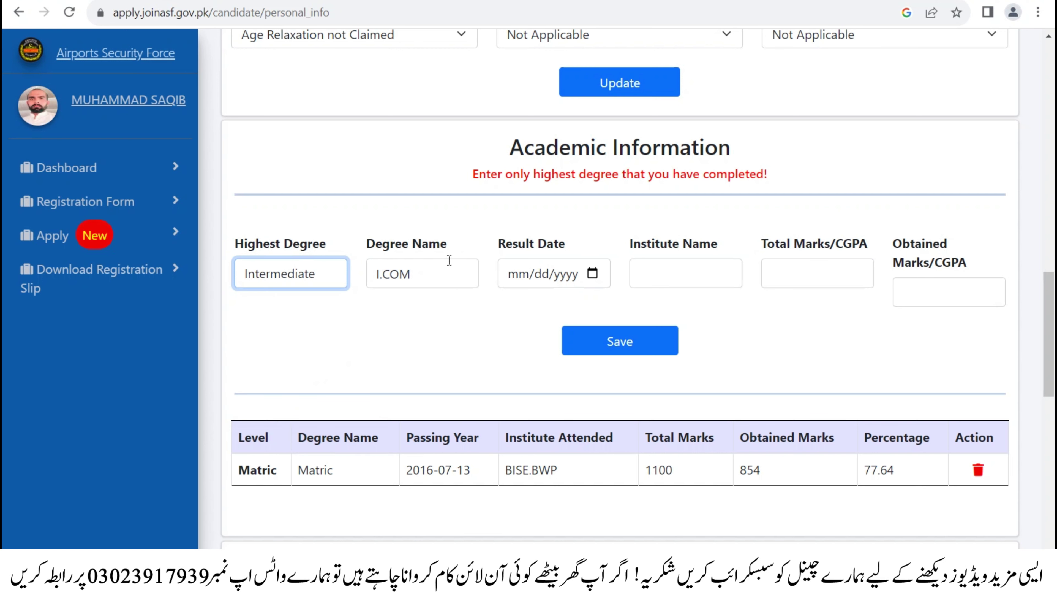
- Set result year 2021, institute BISE.BWP, marks 789 of 1300, and save the record
{"action": "left_click", "coordinate": [593, 273]}
{"action": "left_click", "coordinate": [554, 306]}
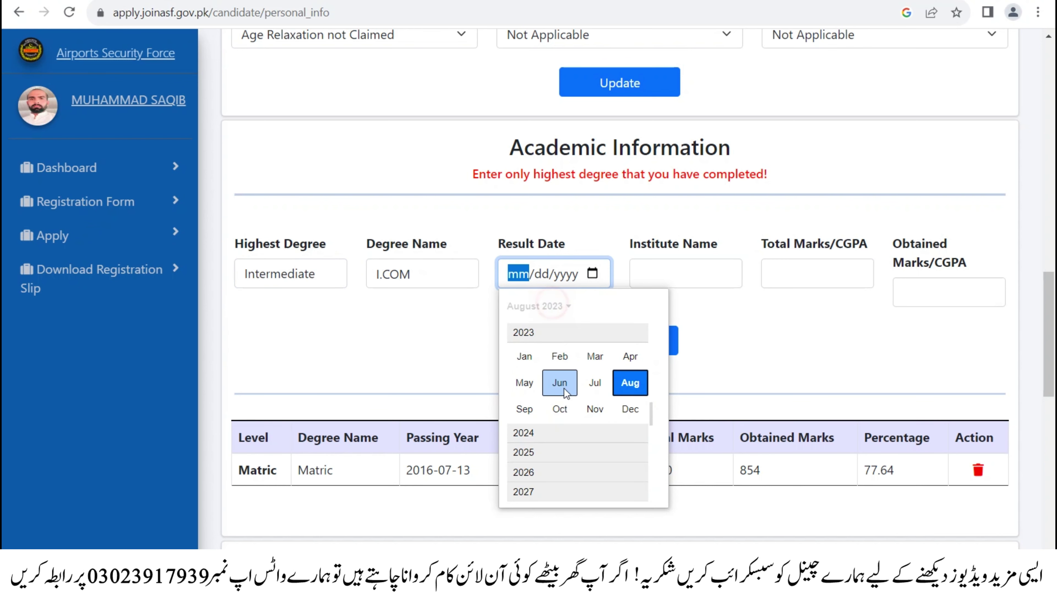
{"action": "scroll", "coordinate": [566, 343], "scroll_direction": "up", "scroll_amount": 4}
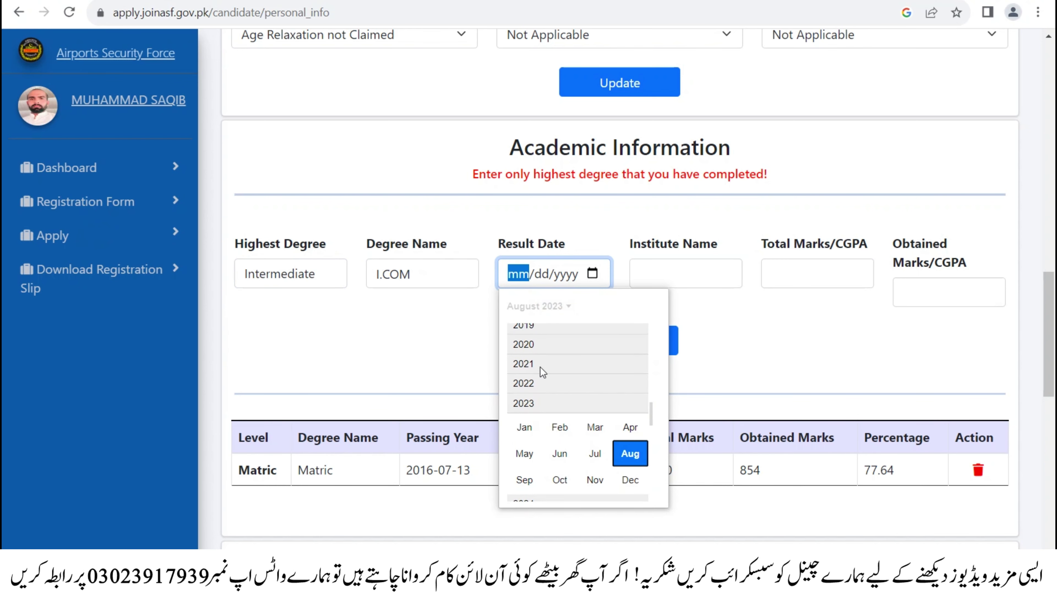
{"action": "left_click", "coordinate": [540, 366]}
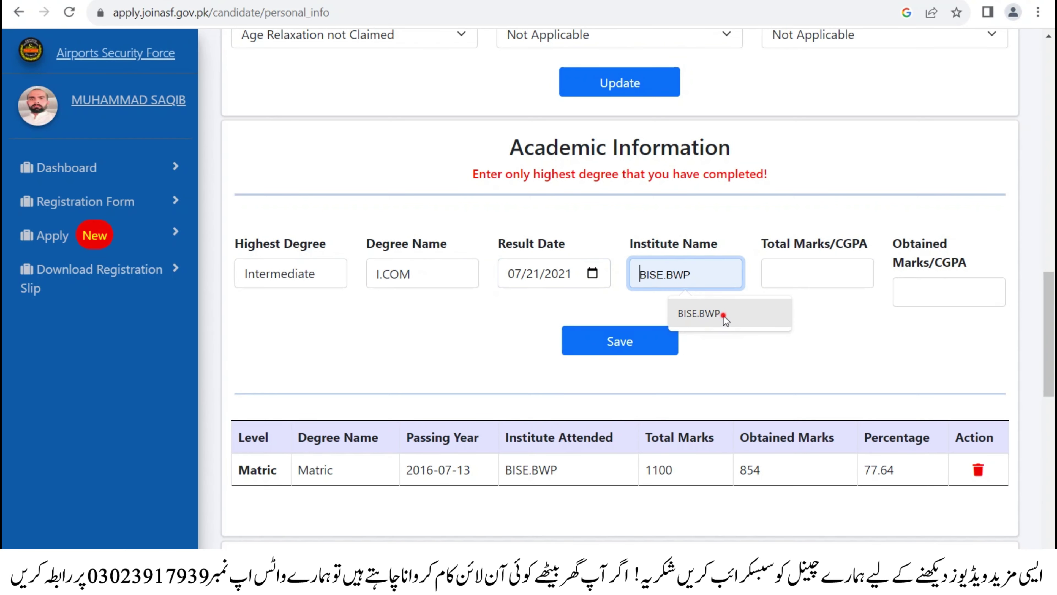
{"action": "left_click", "coordinate": [723, 317]}
{"action": "left_click", "coordinate": [766, 273]}
{"action": "type", "text": "1"}
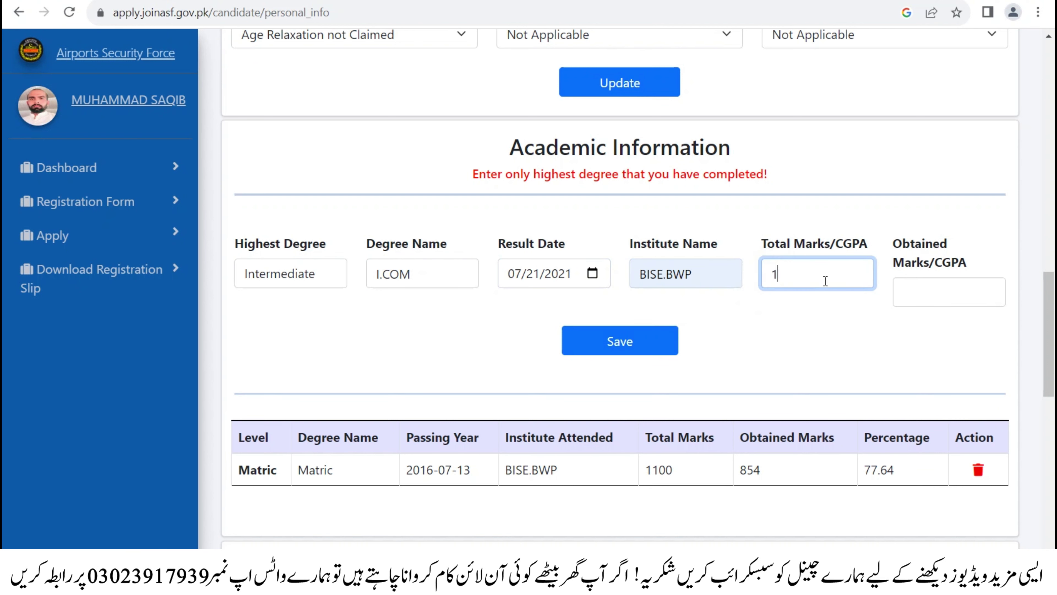
{"action": "type", "text": "300"}
{"action": "key", "text": "Tab"}
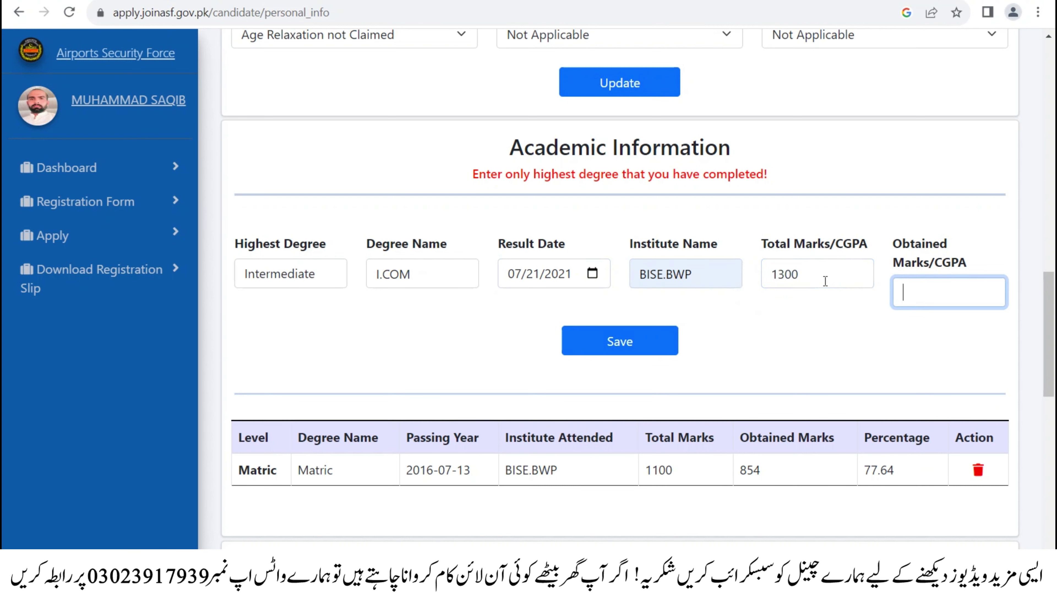
{"action": "type", "text": "789"}
{"action": "left_click", "coordinate": [610, 339]}
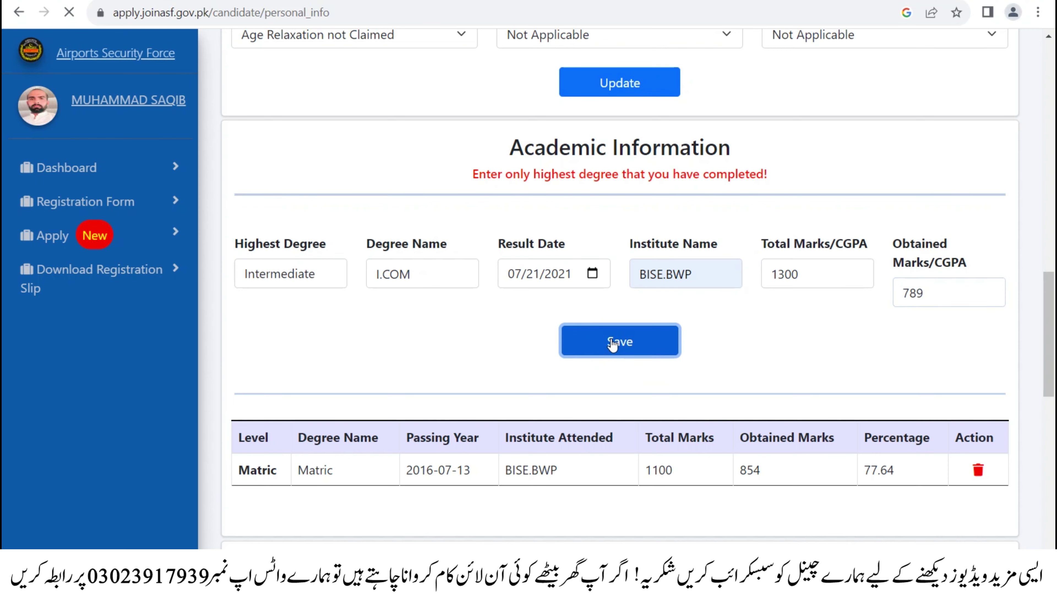
{"action": "scroll", "coordinate": [625, 328], "scroll_direction": "down", "scroll_amount": 5}
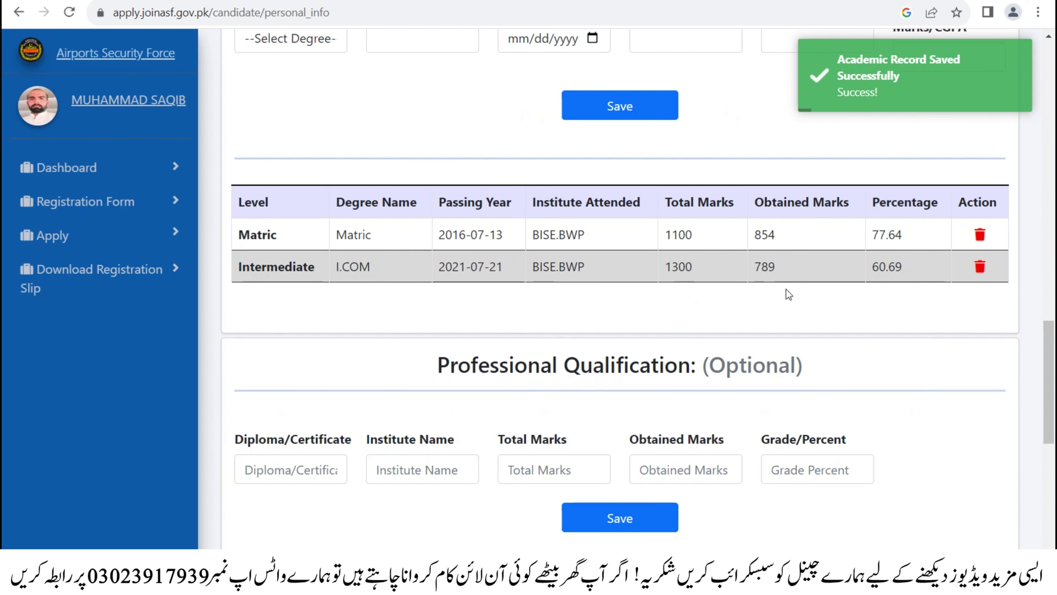
{"action": "scroll", "coordinate": [545, 307], "scroll_direction": "down", "scroll_amount": 2}
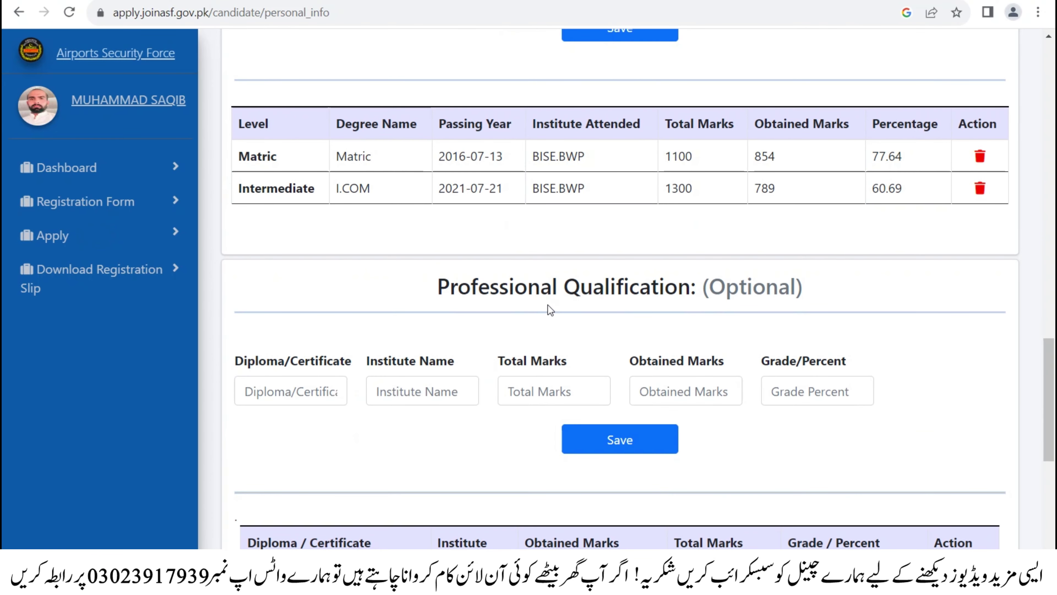
- Enter Diploma as the certificate with institute PBTE.LAHORE
{"action": "left_click", "coordinate": [277, 390]}
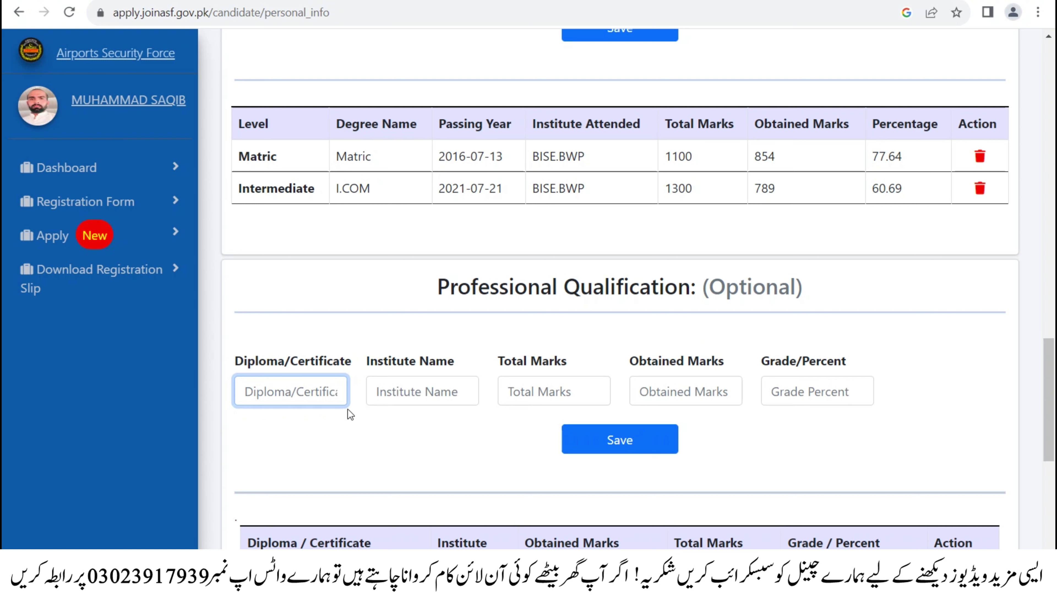
{"action": "left_click", "coordinate": [427, 394]}
{"action": "left_click", "coordinate": [282, 393]}
{"action": "type", "text": "Diplo"}
{"action": "key", "text": "BackSpace"}
{"action": "key", "text": "BackSpace"}
{"action": "key", "text": "BackSpace"}
{"action": "key", "text": "BackSpace"}
{"action": "key", "text": "BackSpace"}
{"action": "left_click", "coordinate": [299, 388]}
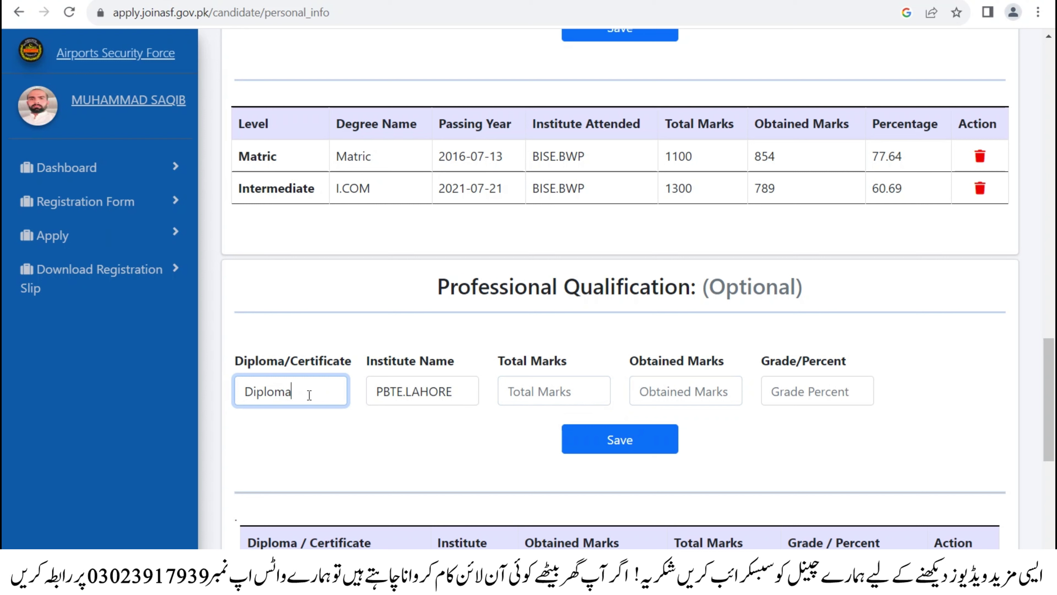
{"action": "left_click", "coordinate": [432, 394]}
{"action": "left_click_drag", "start_coordinate": [454, 392], "coordinate": [376, 393]}
- Enter total marks 1000, obtained 758, grade A, and save the qualification
{"action": "left_click", "coordinate": [501, 387]}
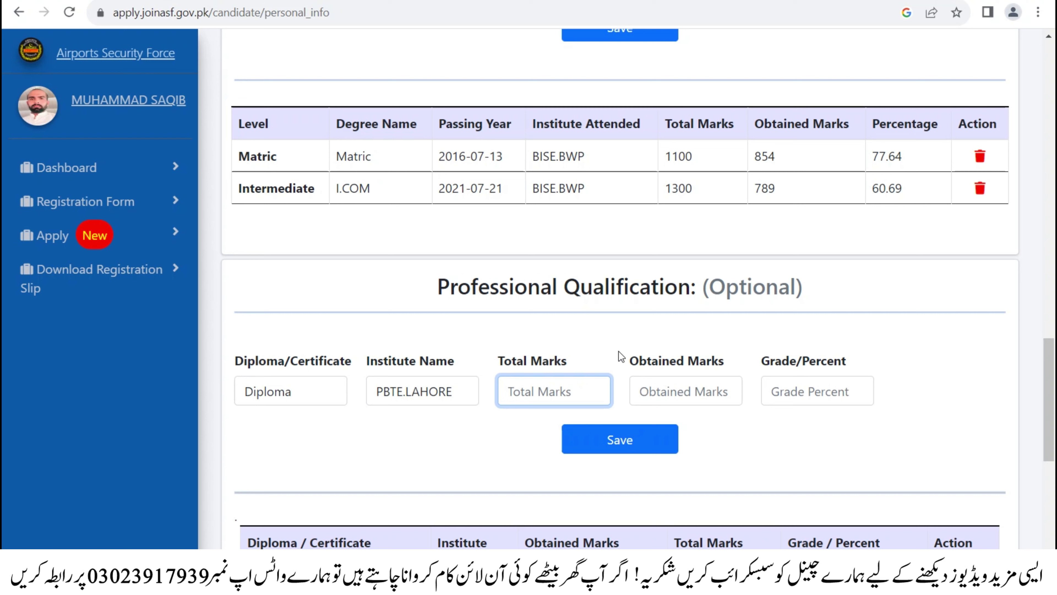
{"action": "type", "text": "1000"}
{"action": "key", "text": "Tab"}
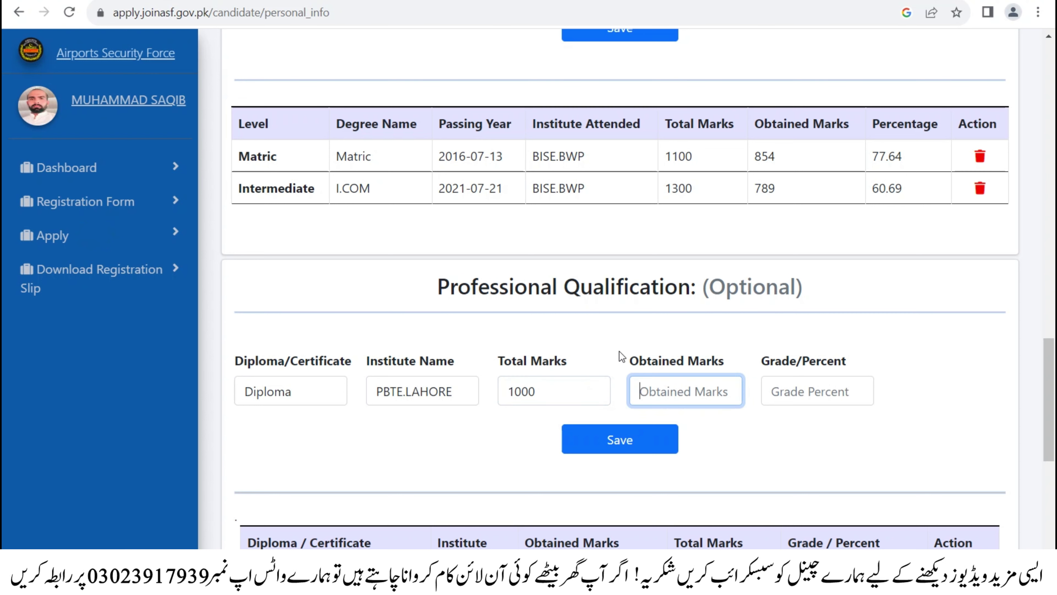
{"action": "type", "text": "758"}
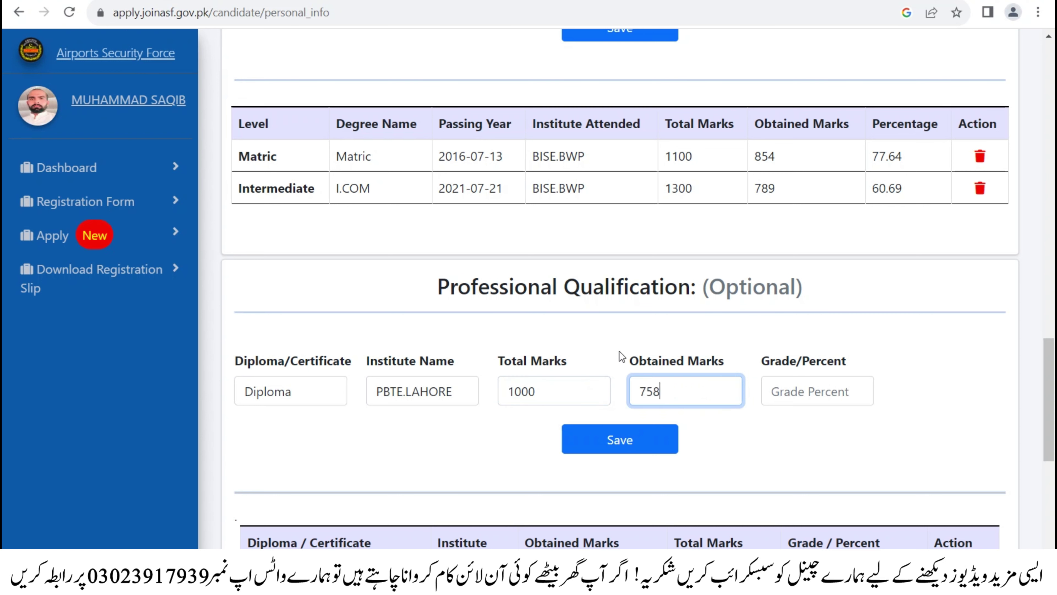
{"action": "key", "text": "Tab"}
{"action": "type", "text": "D"}
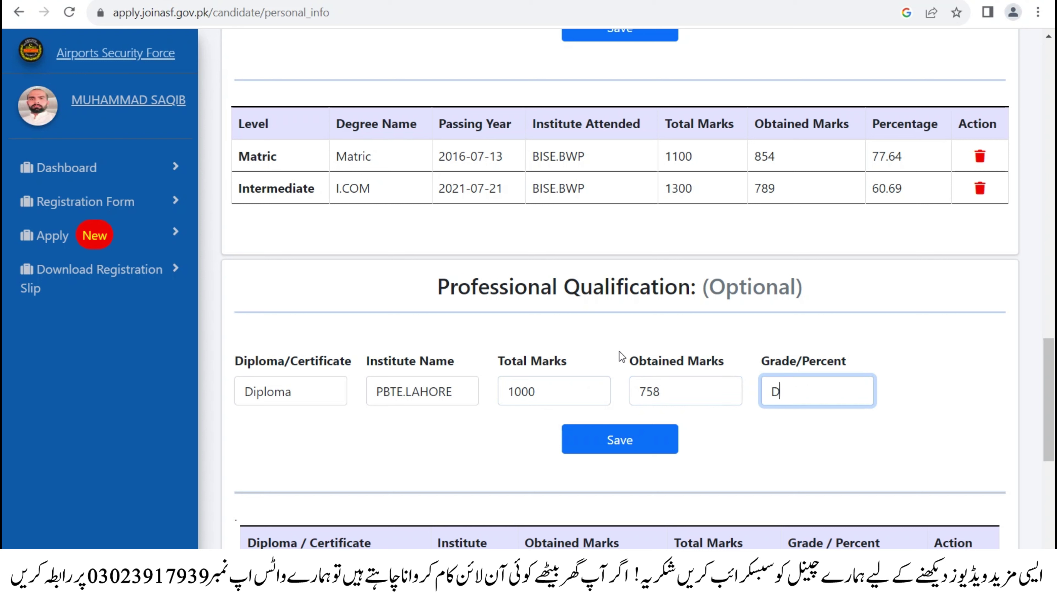
{"action": "key", "text": "BackSpace"}
{"action": "type", "text": "A"}
{"action": "left_click", "coordinate": [620, 442]}
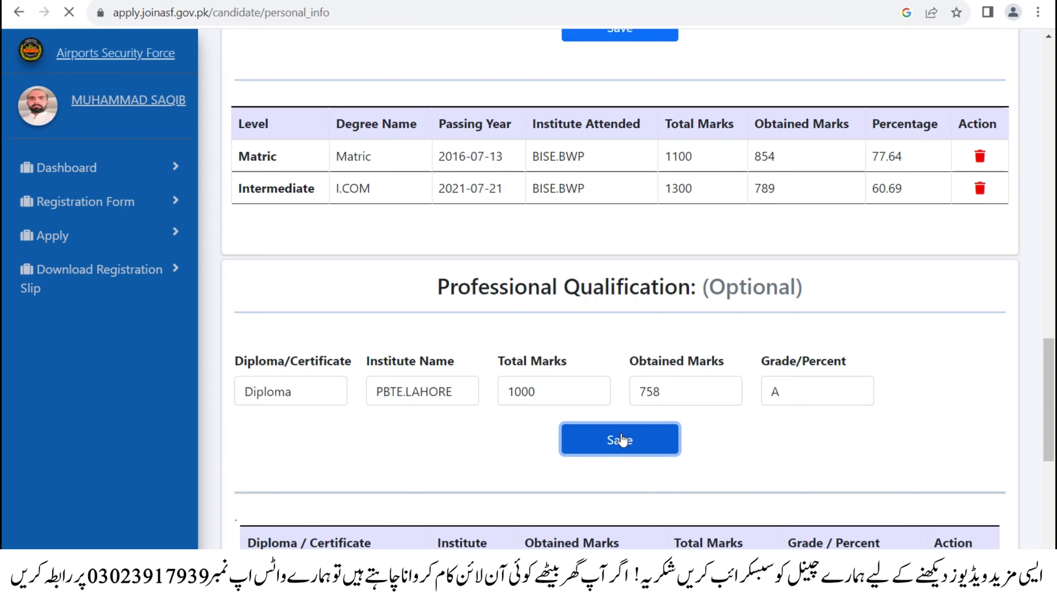
{"action": "scroll", "coordinate": [826, 215], "scroll_direction": "down", "scroll_amount": 20}
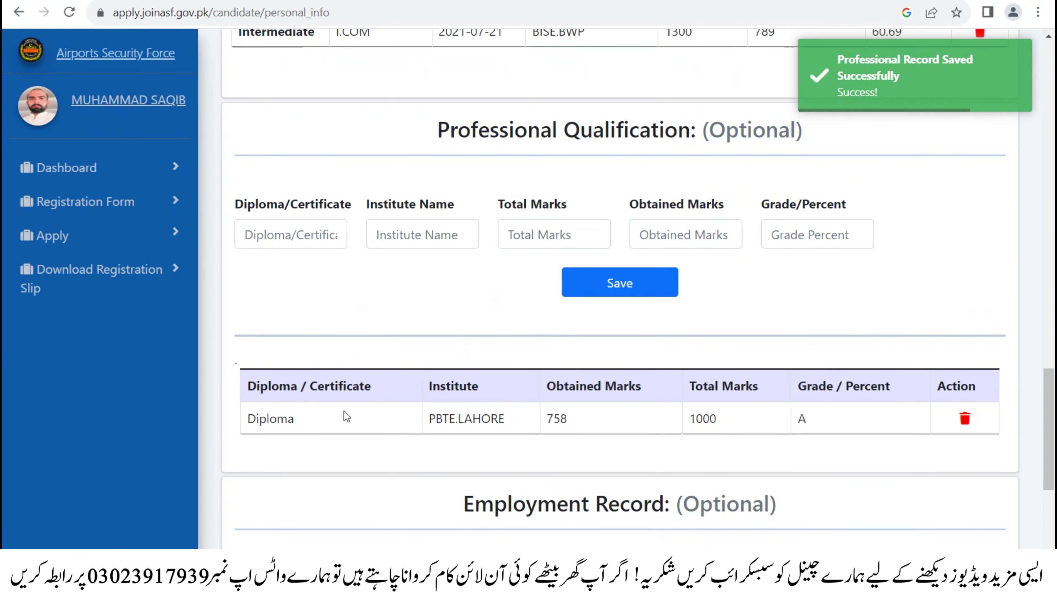
{"action": "scroll", "coordinate": [643, 379], "scroll_direction": "down", "scroll_amount": 3}
{"action": "scroll", "coordinate": [643, 380], "scroll_direction": "down", "scroll_amount": 2}
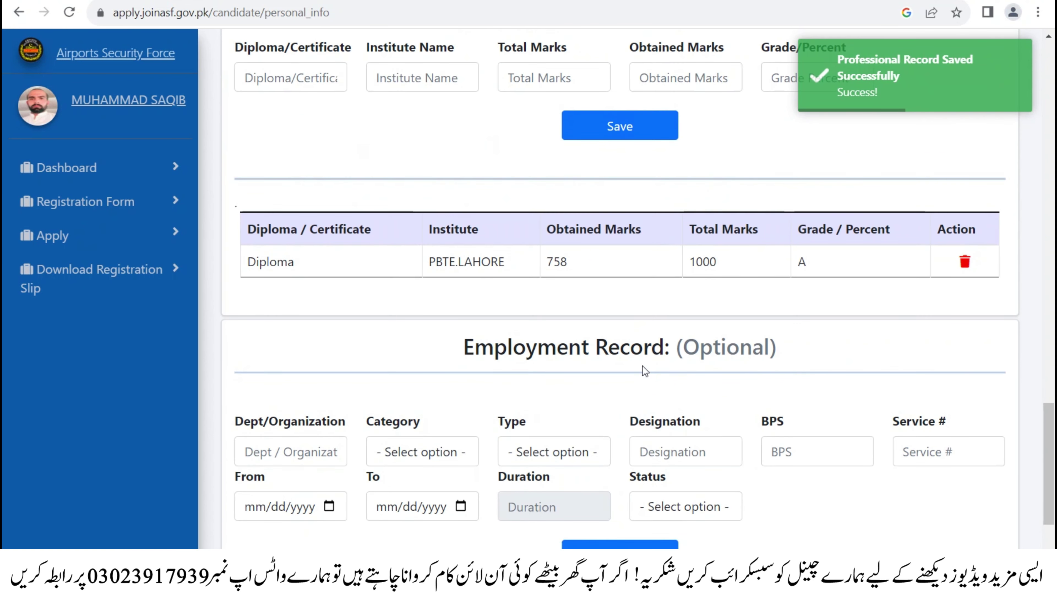
{"action": "left_click_drag", "start_coordinate": [448, 267], "coordinate": [843, 295]}
{"action": "left_click", "coordinate": [805, 285]}
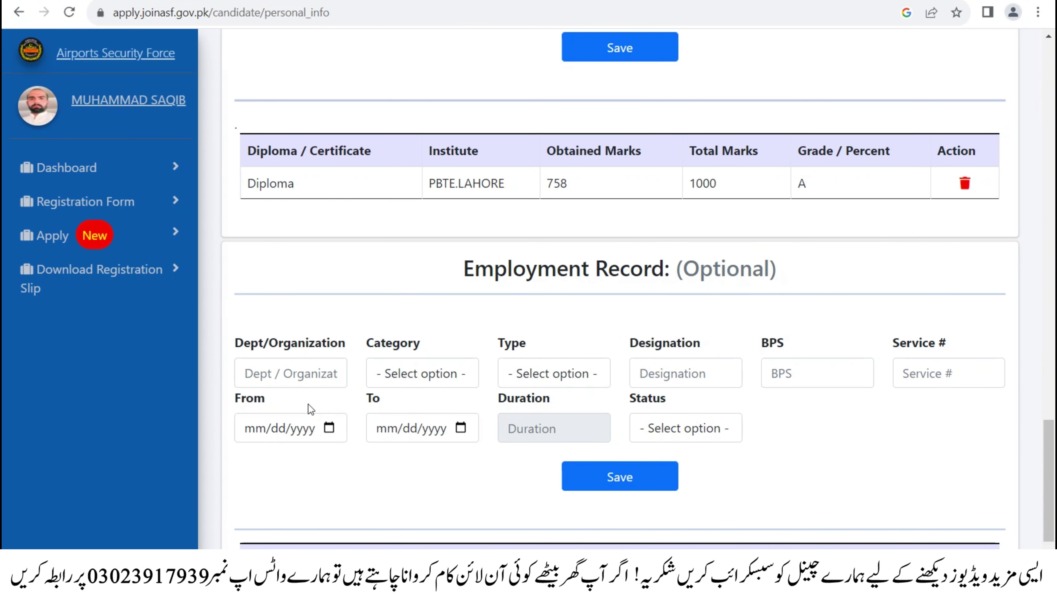
{"action": "left_click", "coordinate": [381, 312]}
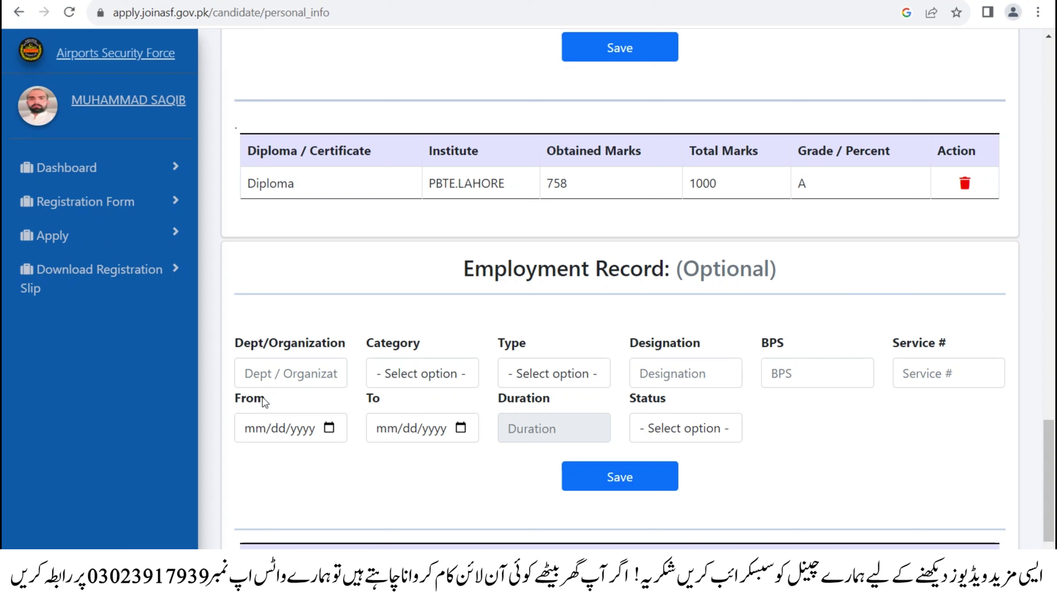
{"action": "left_click", "coordinate": [288, 373]}
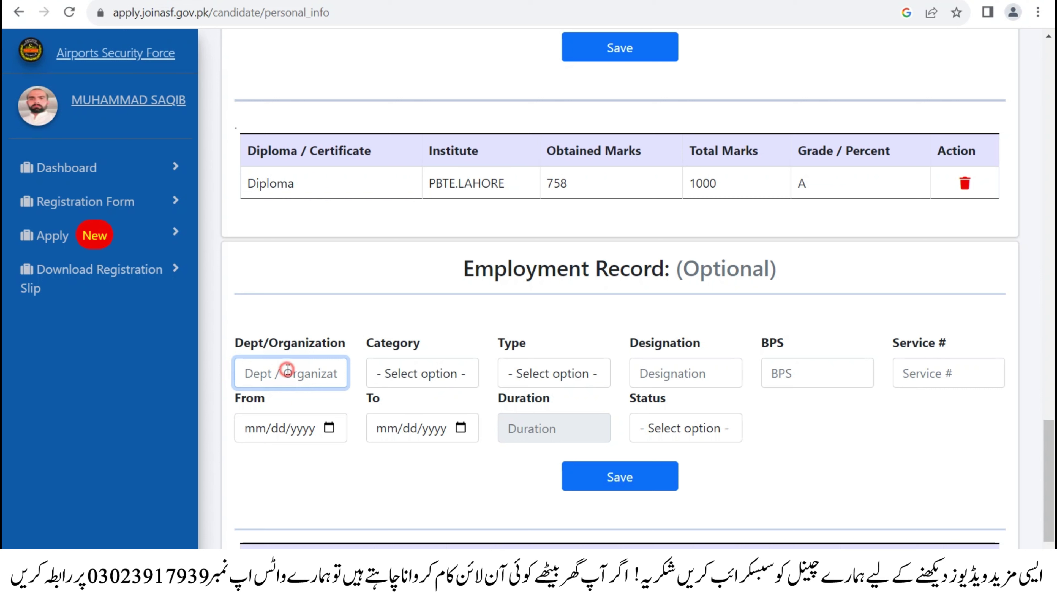
{"action": "left_click", "coordinate": [384, 377]}
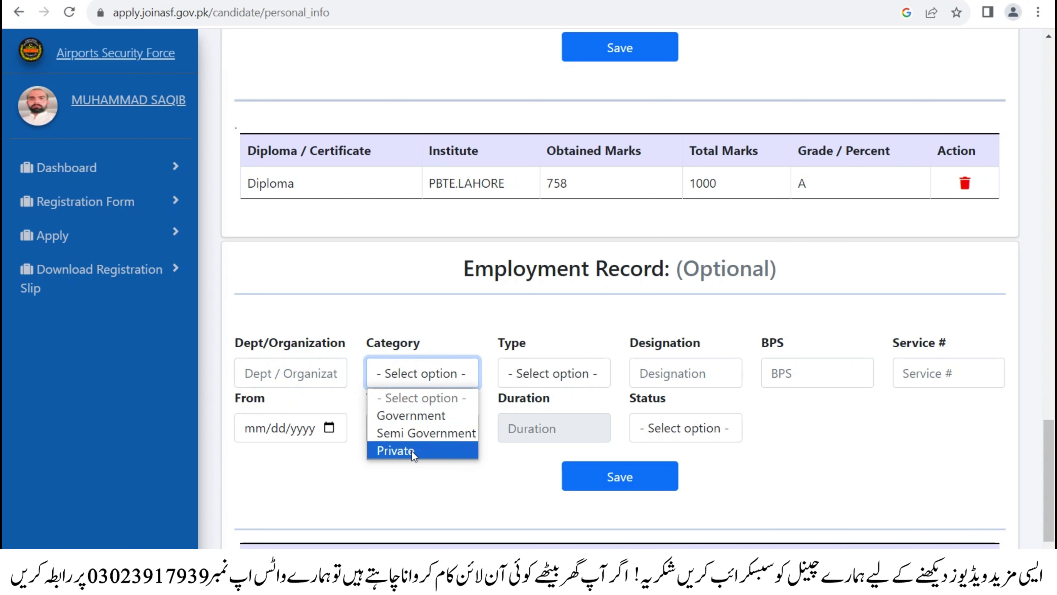
{"action": "left_click", "coordinate": [537, 371]}
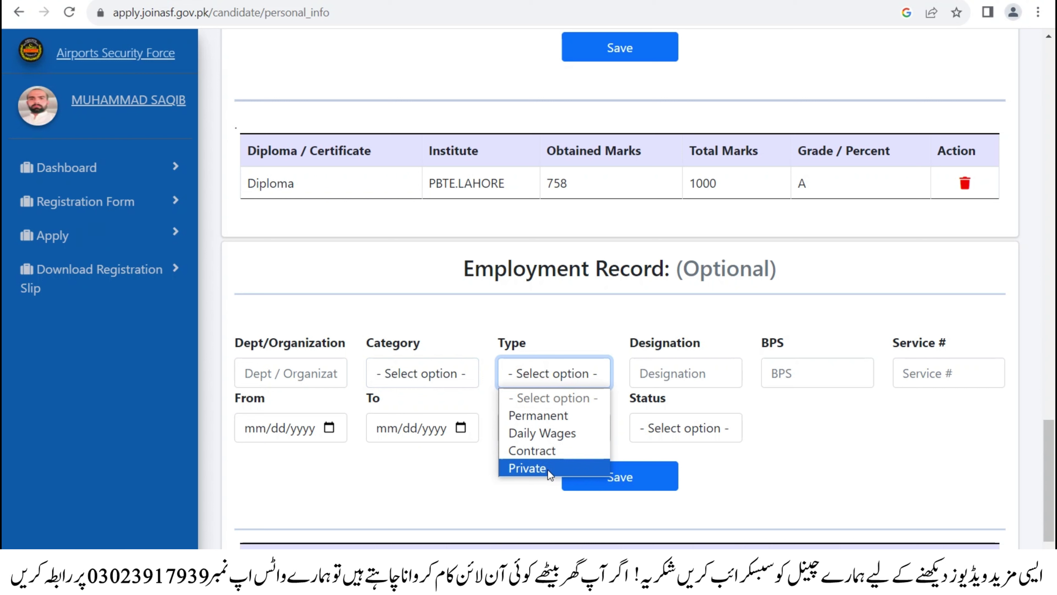
{"action": "left_click", "coordinate": [686, 374]}
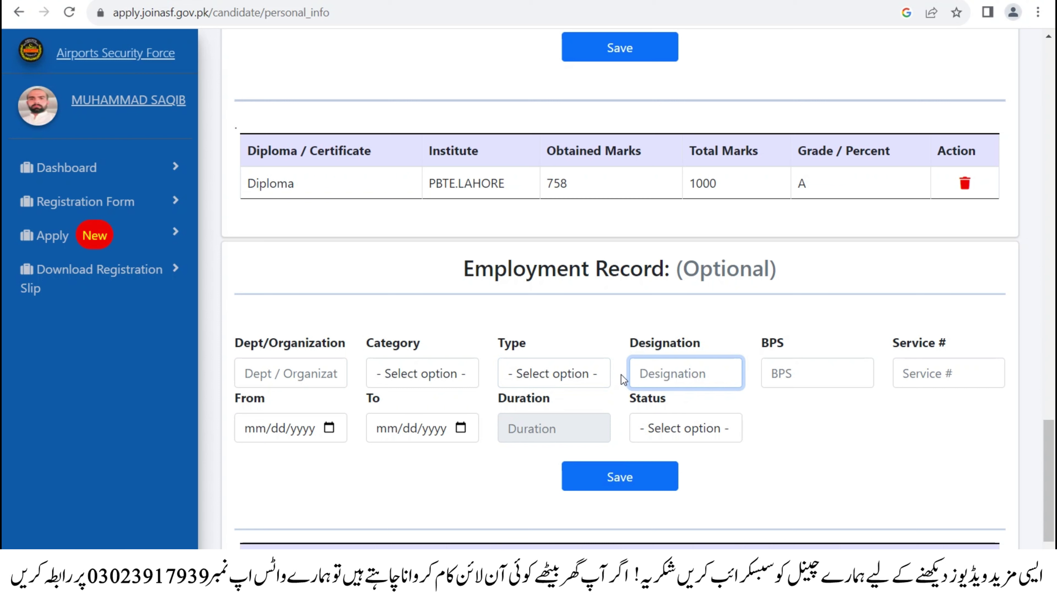
{"action": "left_click", "coordinate": [803, 365]}
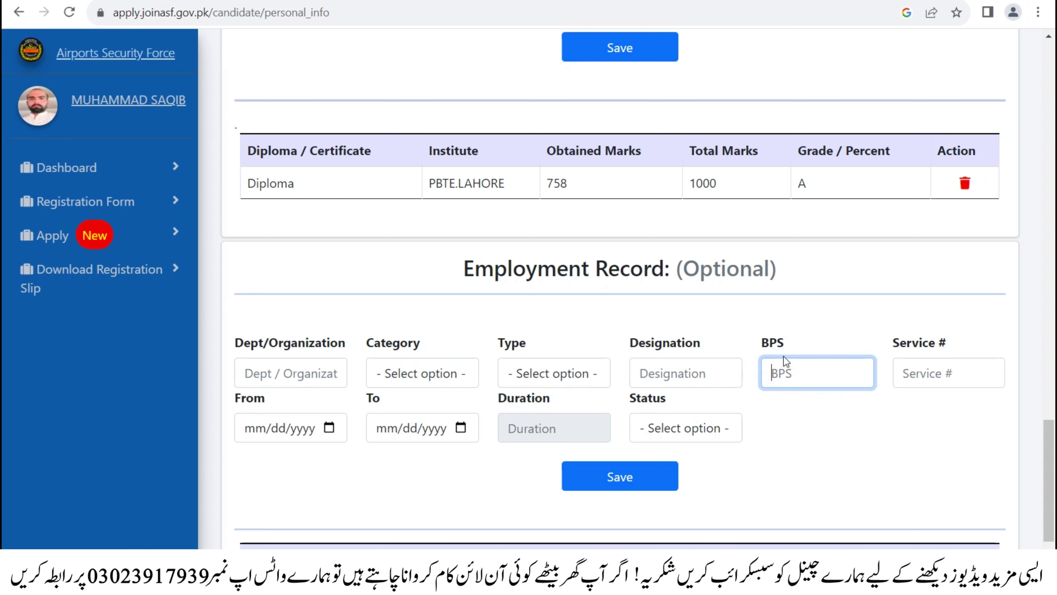
{"action": "left_click", "coordinate": [922, 366]}
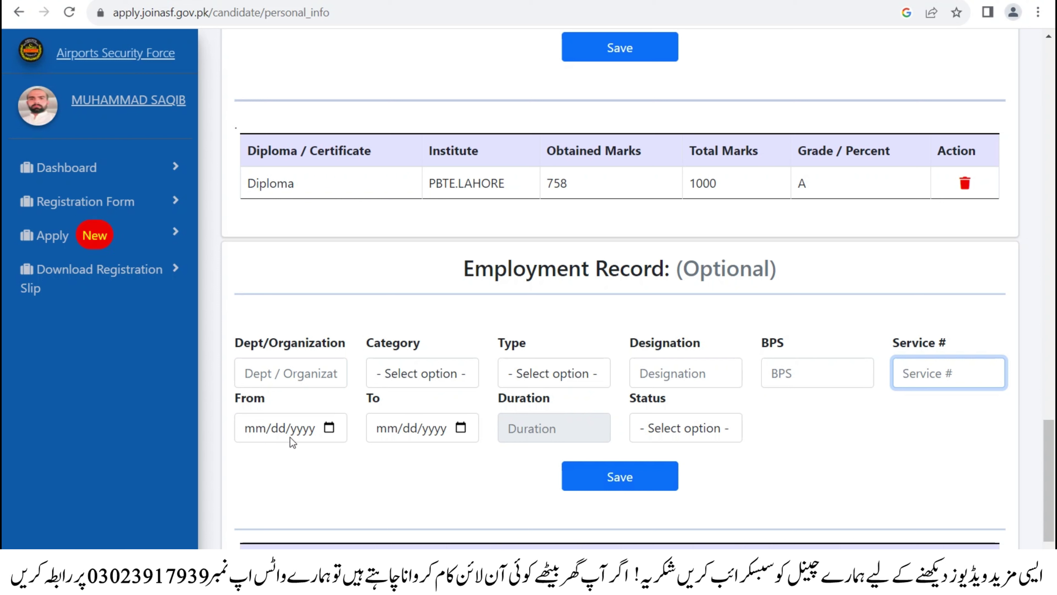
- Set the employment dates from 6 August 2017 to 6 August 2023
{"action": "left_click", "coordinate": [328, 428]}
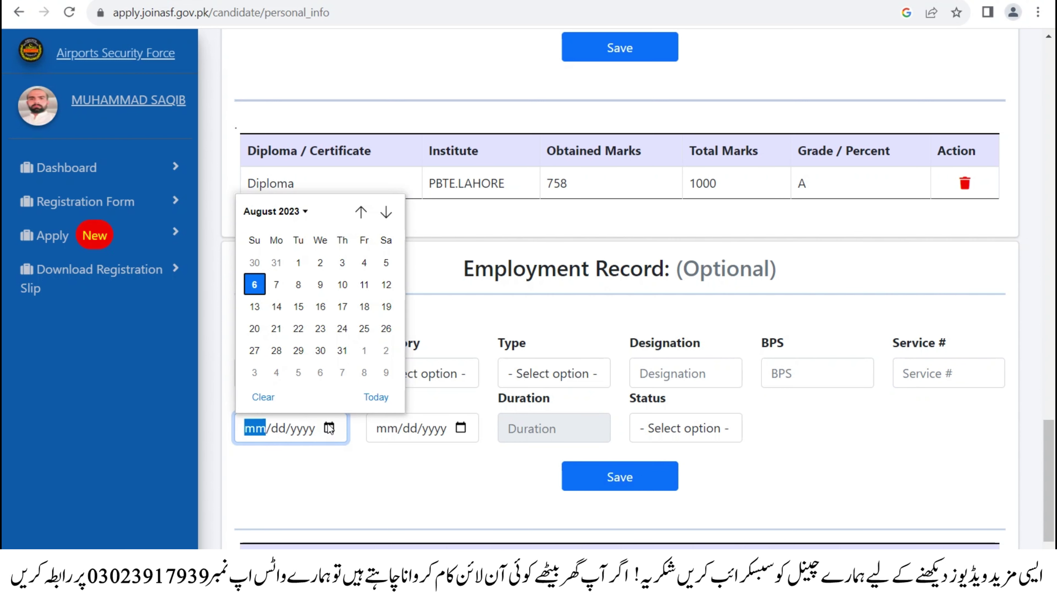
{"action": "left_click", "coordinate": [293, 211]}
{"action": "scroll", "coordinate": [305, 307], "scroll_direction": "up", "scroll_amount": 3}
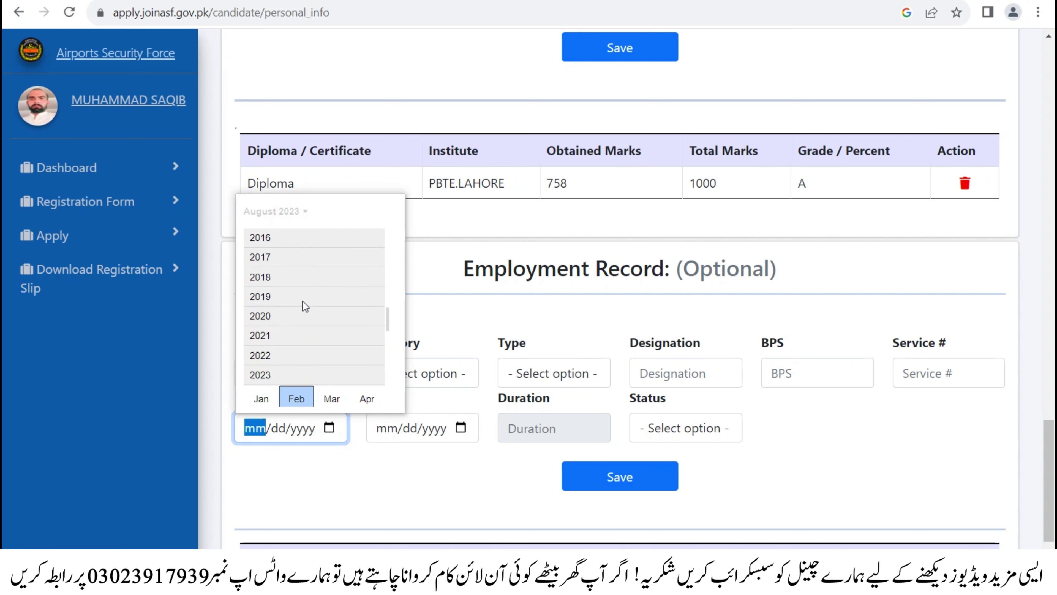
{"action": "left_click", "coordinate": [267, 300]}
{"action": "left_click", "coordinate": [366, 288]}
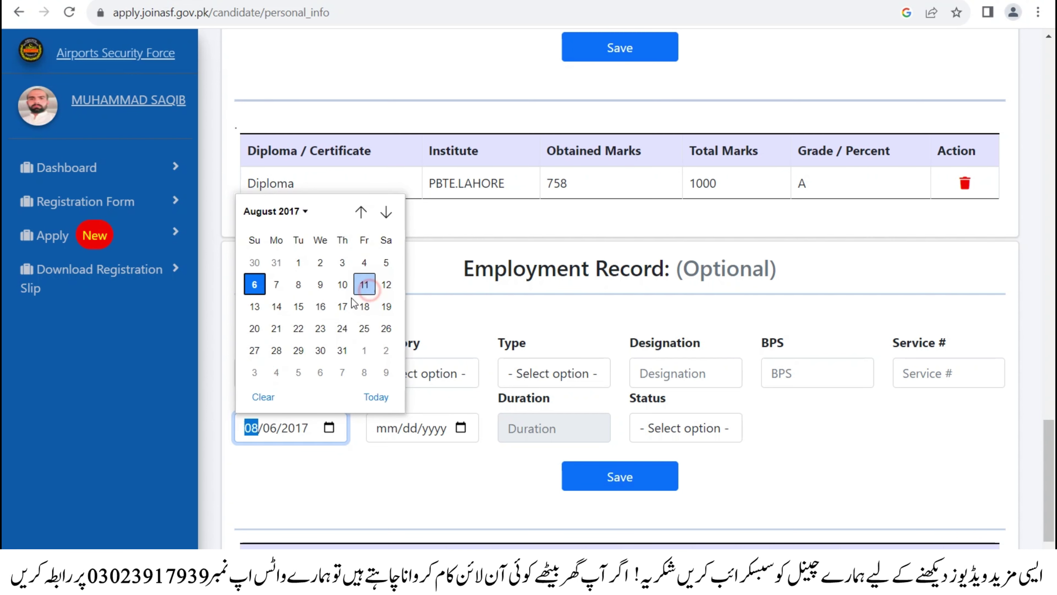
{"action": "left_click", "coordinate": [251, 285]}
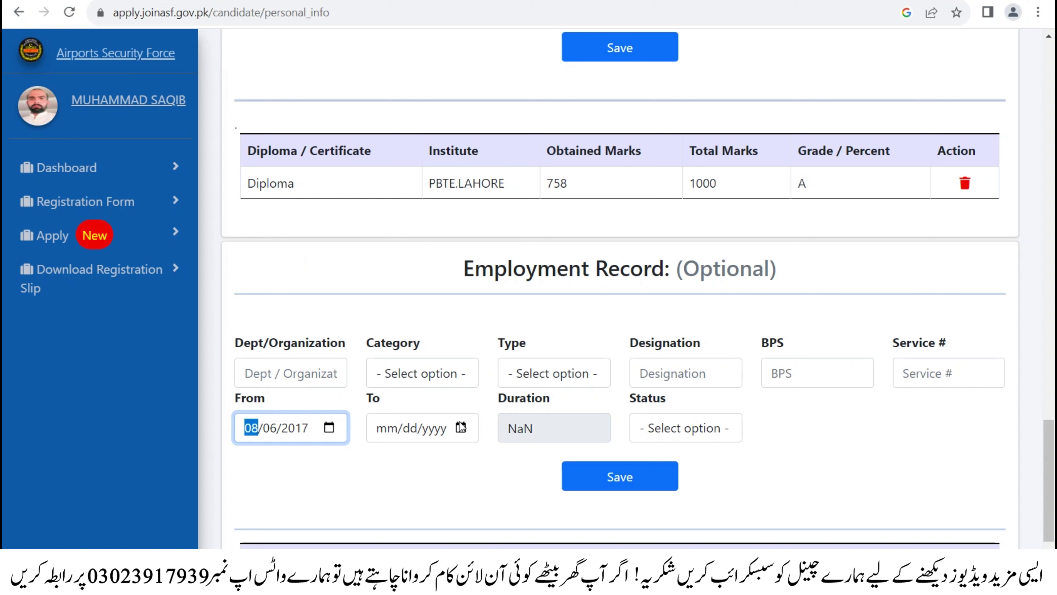
{"action": "left_click", "coordinate": [461, 427]}
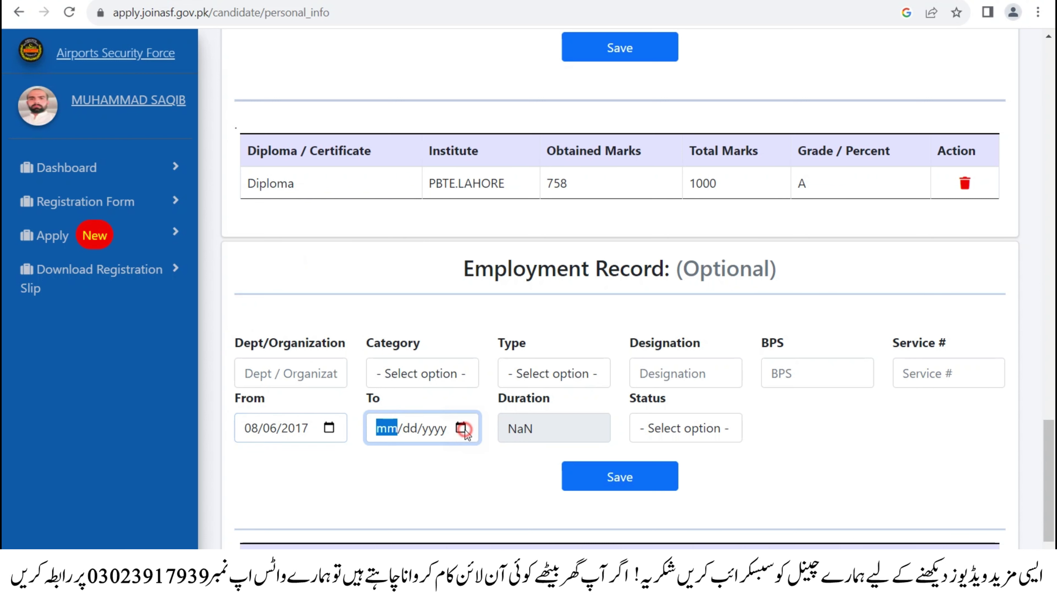
{"action": "left_click", "coordinate": [385, 285]}
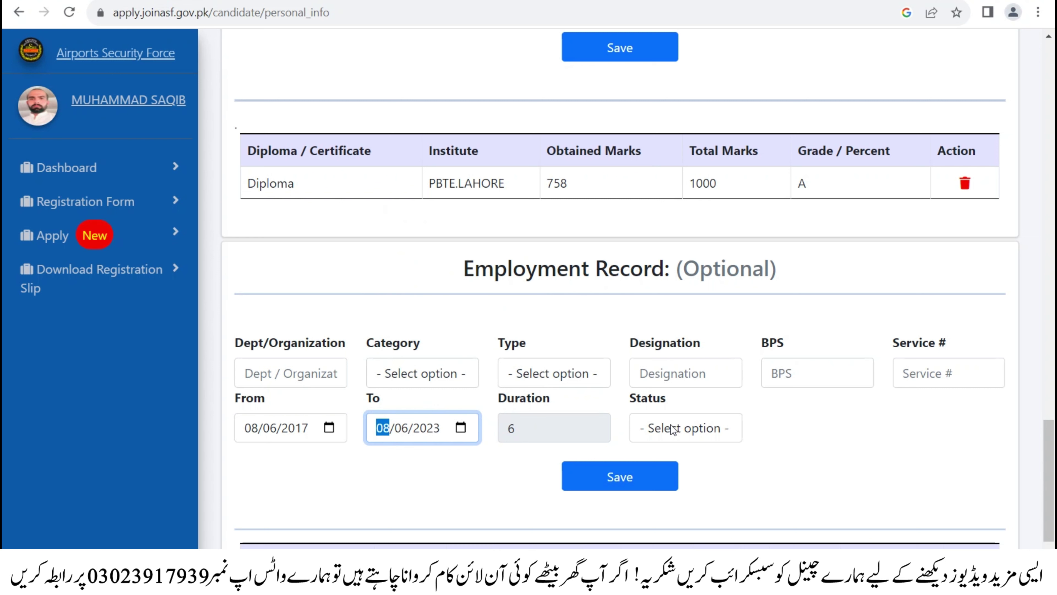
- Set the employment status to Serving and save the ABCD record, then start choosing posts
{"action": "left_click", "coordinate": [516, 431]}
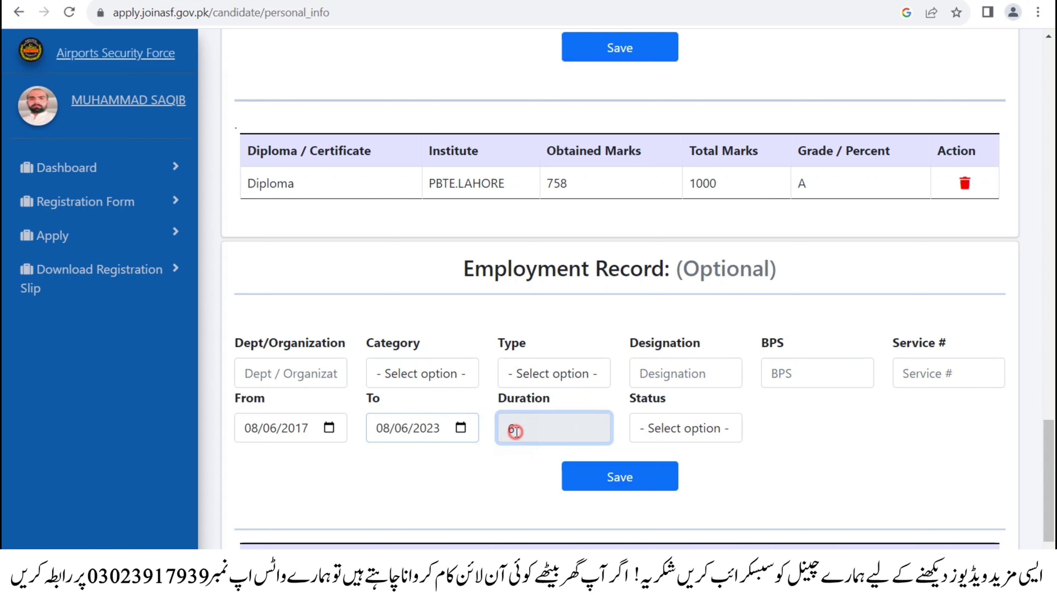
{"action": "left_click", "coordinate": [707, 428]}
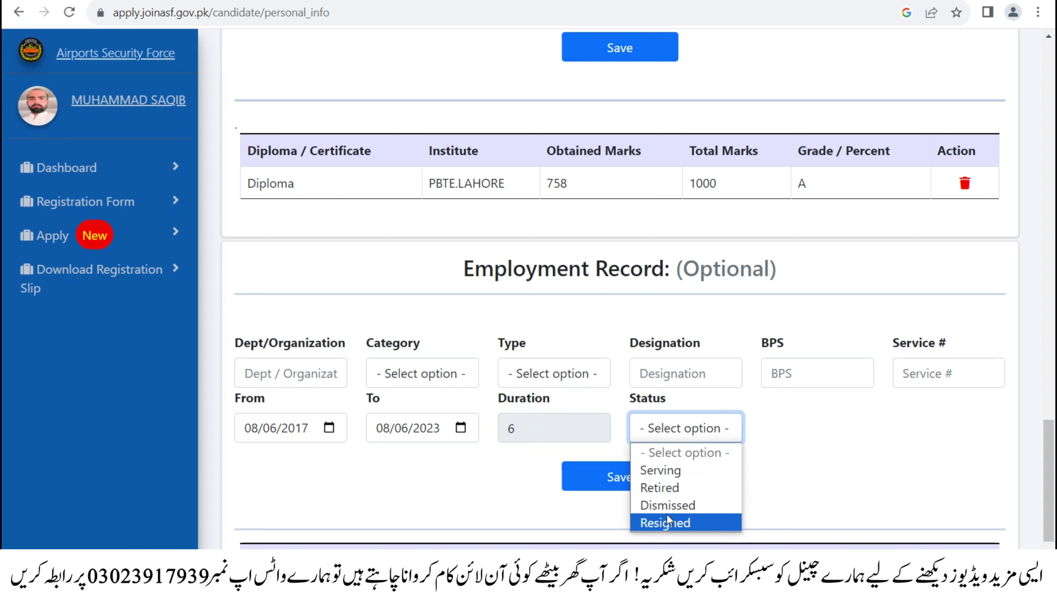
{"action": "left_click", "coordinate": [649, 470]}
{"action": "left_click", "coordinate": [627, 484]}
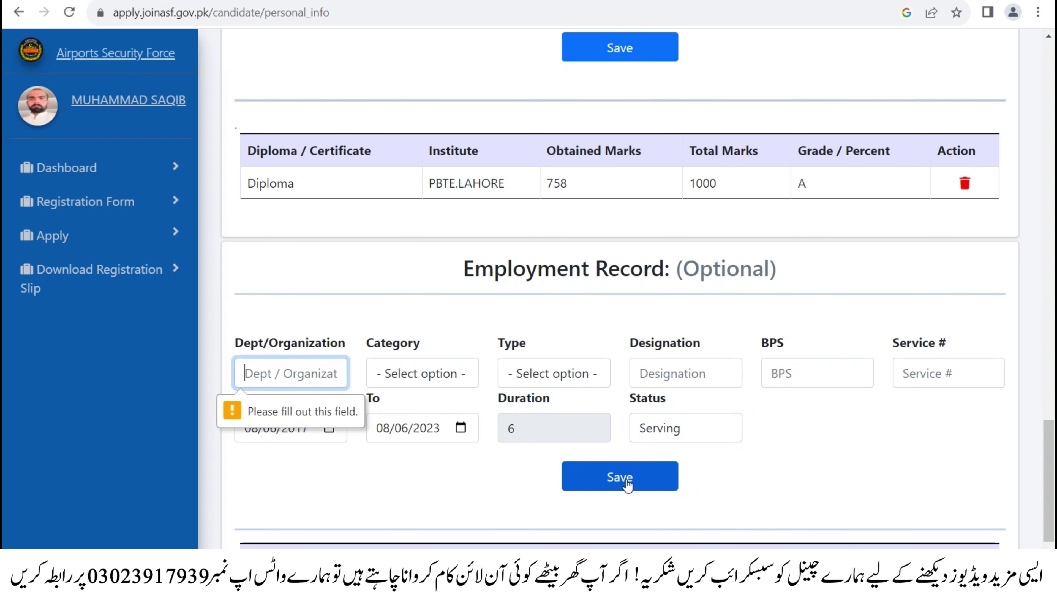
{"action": "scroll", "coordinate": [842, 472], "scroll_direction": "down", "scroll_amount": 3}
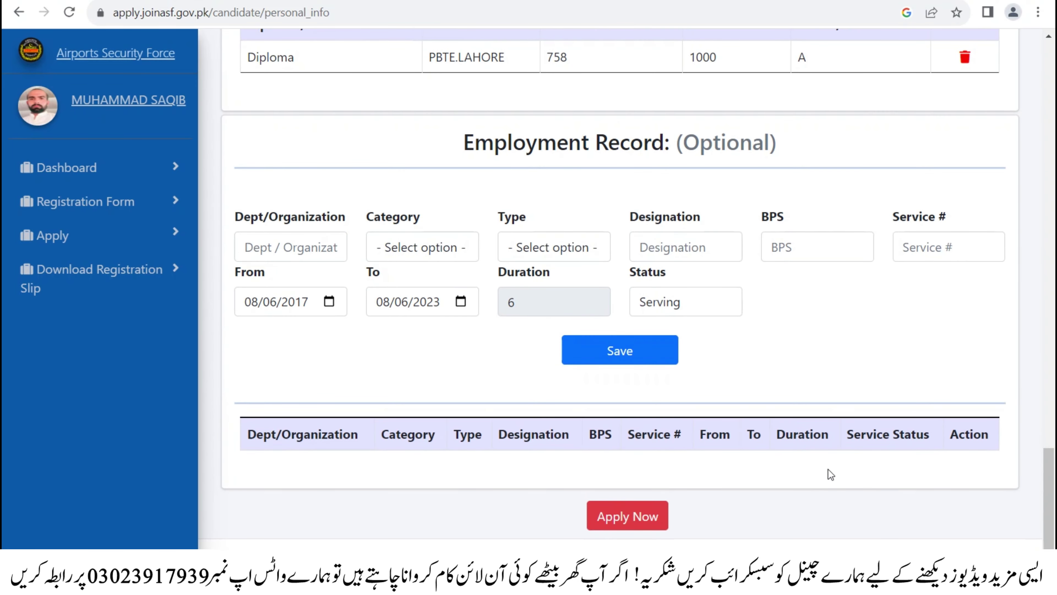
{"action": "scroll", "coordinate": [812, 230], "scroll_direction": "down", "scroll_amount": 20}
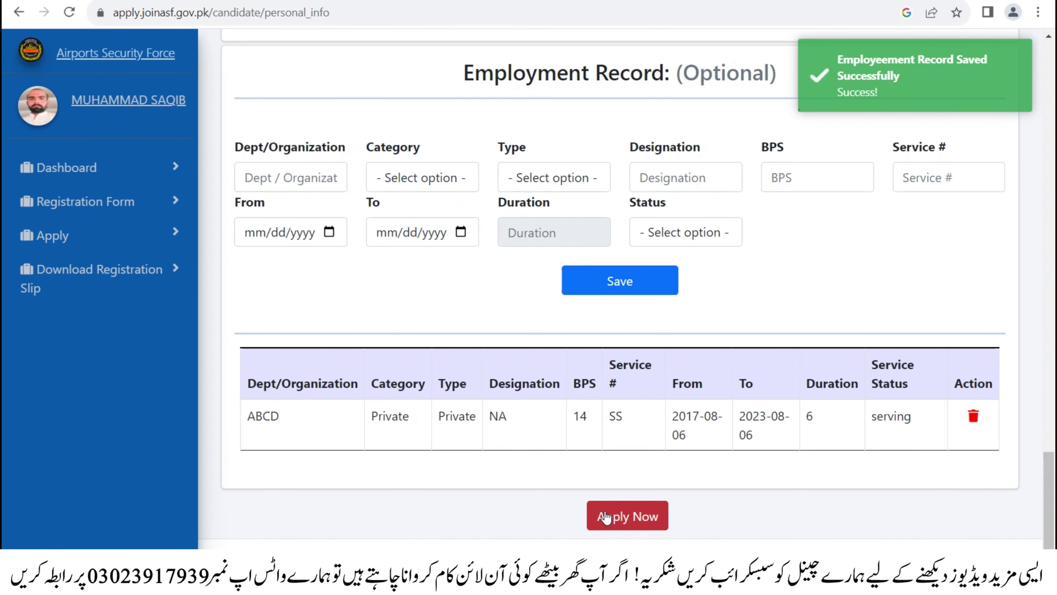
{"action": "left_click", "coordinate": [606, 515]}
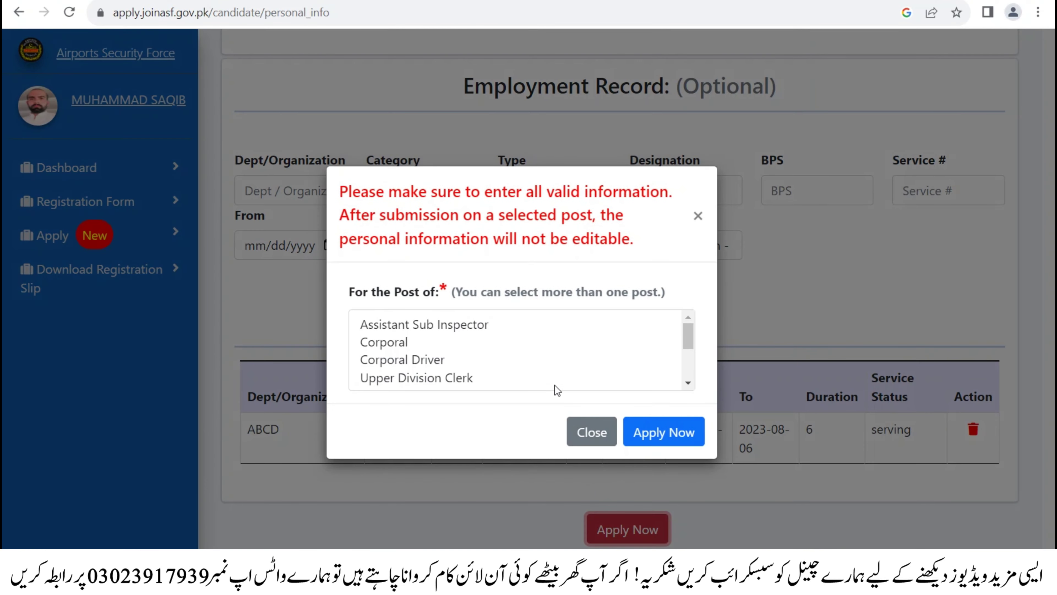
- Select Corporal and Upper Division Clerk in the post list and submit the application
{"action": "scroll", "coordinate": [537, 329], "scroll_direction": "down", "scroll_amount": 2}
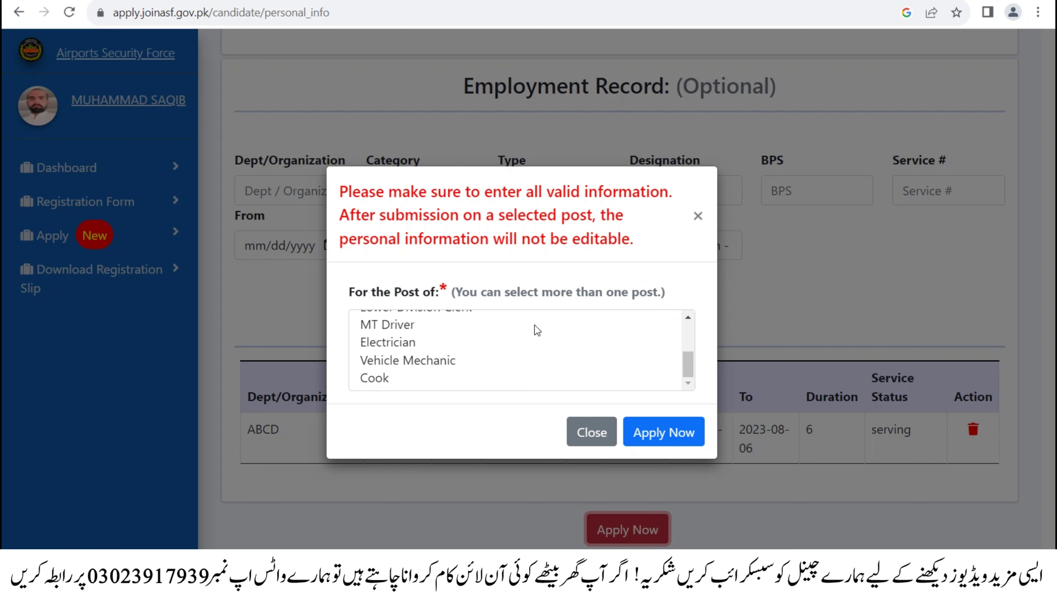
{"action": "scroll", "coordinate": [537, 329], "scroll_direction": "up", "scroll_amount": 3}
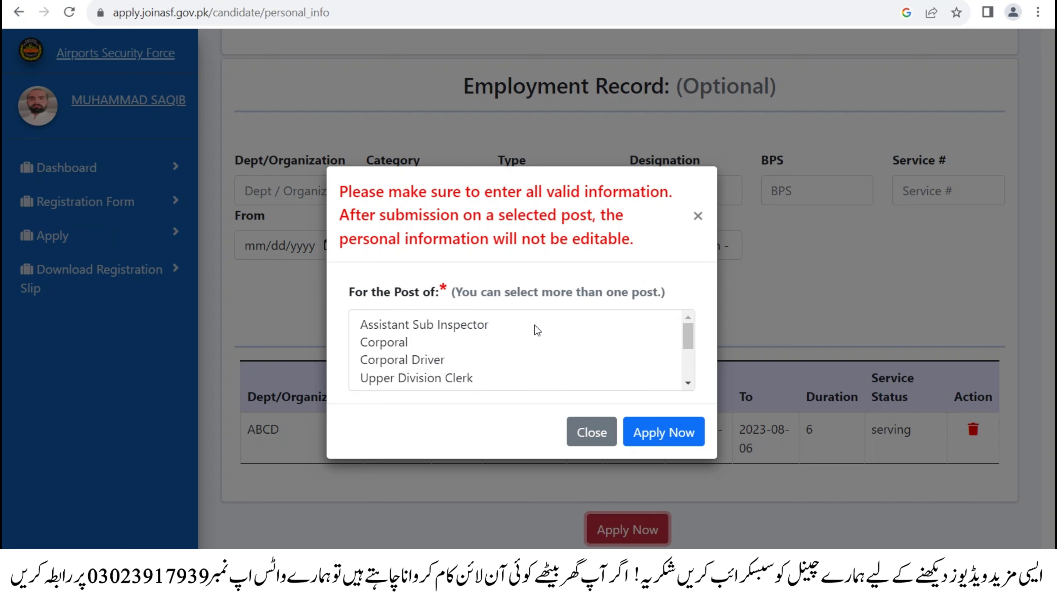
{"action": "left_click", "coordinate": [388, 342]}
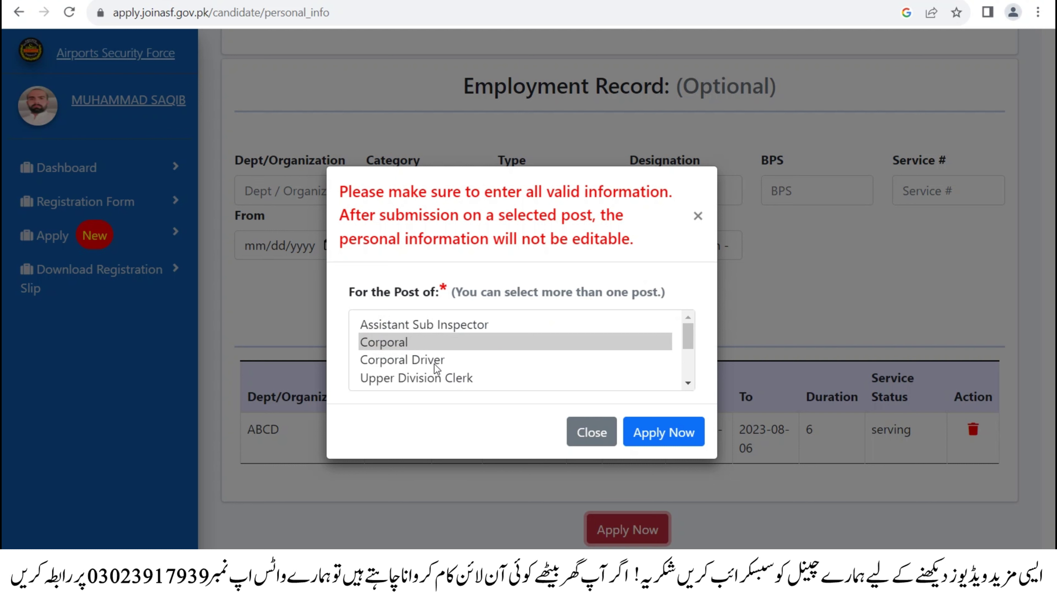
{"action": "scroll", "coordinate": [437, 369], "scroll_direction": "down", "scroll_amount": 3}
{"action": "scroll", "coordinate": [383, 373], "scroll_direction": "up", "scroll_amount": 3}
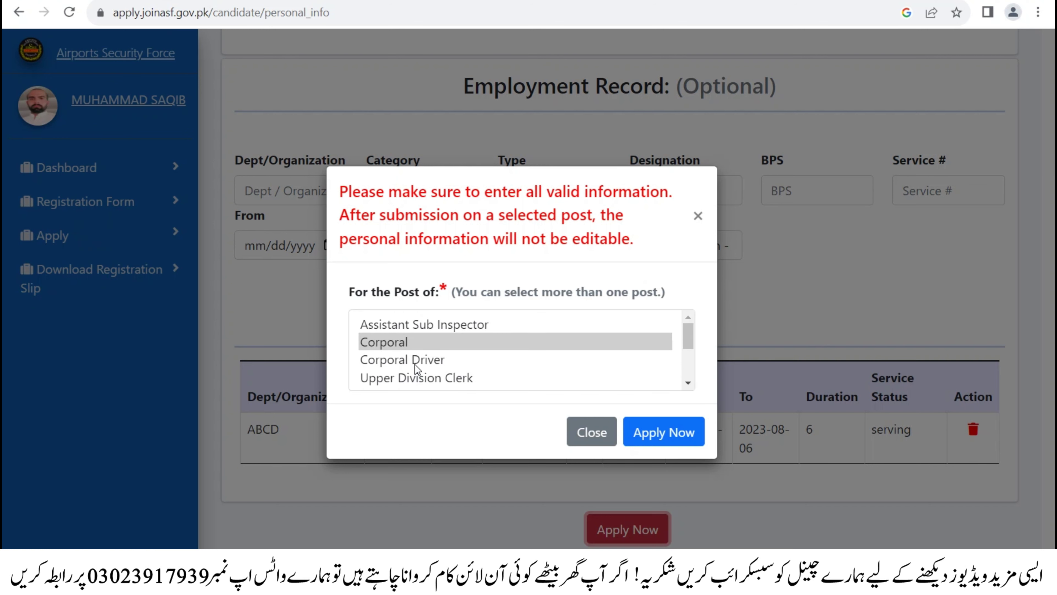
{"action": "left_click_drag", "start_coordinate": [689, 333], "coordinate": [685, 366]}
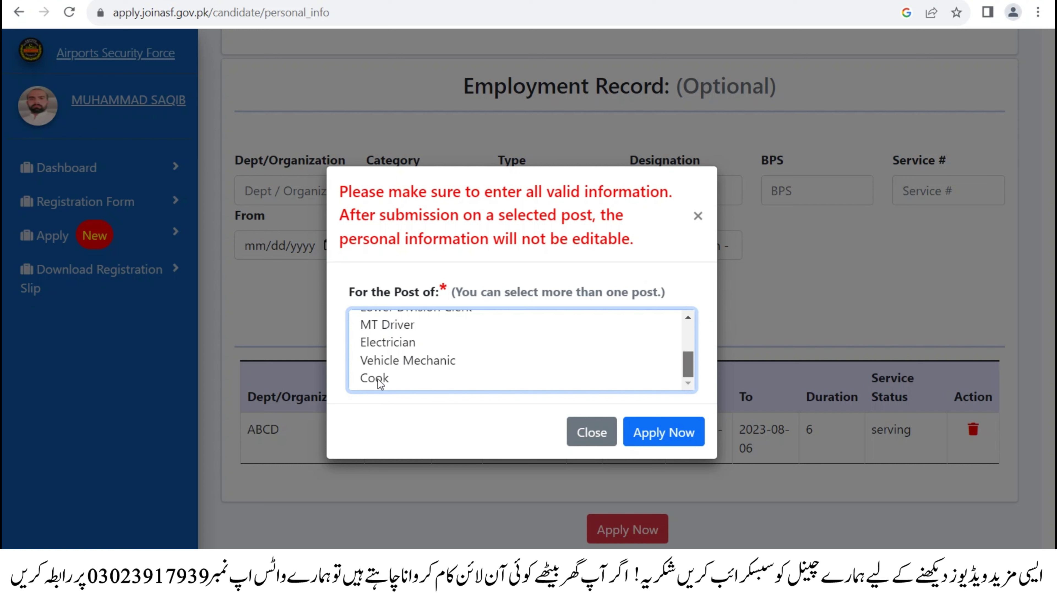
{"action": "scroll", "coordinate": [403, 377], "scroll_direction": "up", "scroll_amount": 3}
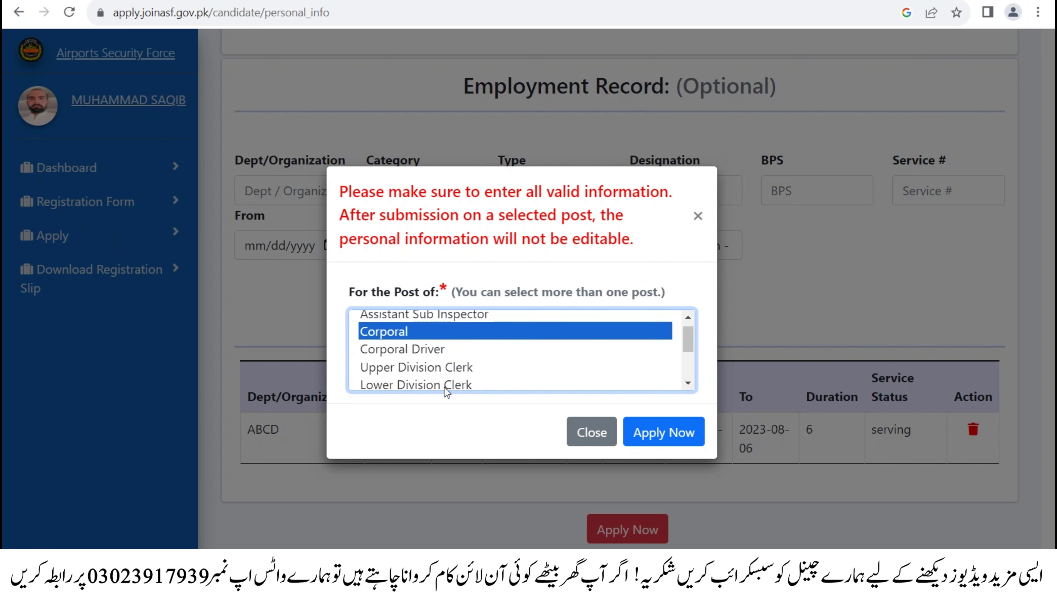
{"action": "left_click", "coordinate": [418, 371], "text": "ctrl"}
{"action": "scroll", "coordinate": [429, 367], "scroll_direction": "down", "scroll_amount": 3}
{"action": "scroll", "coordinate": [429, 361], "scroll_direction": "up", "scroll_amount": 3}
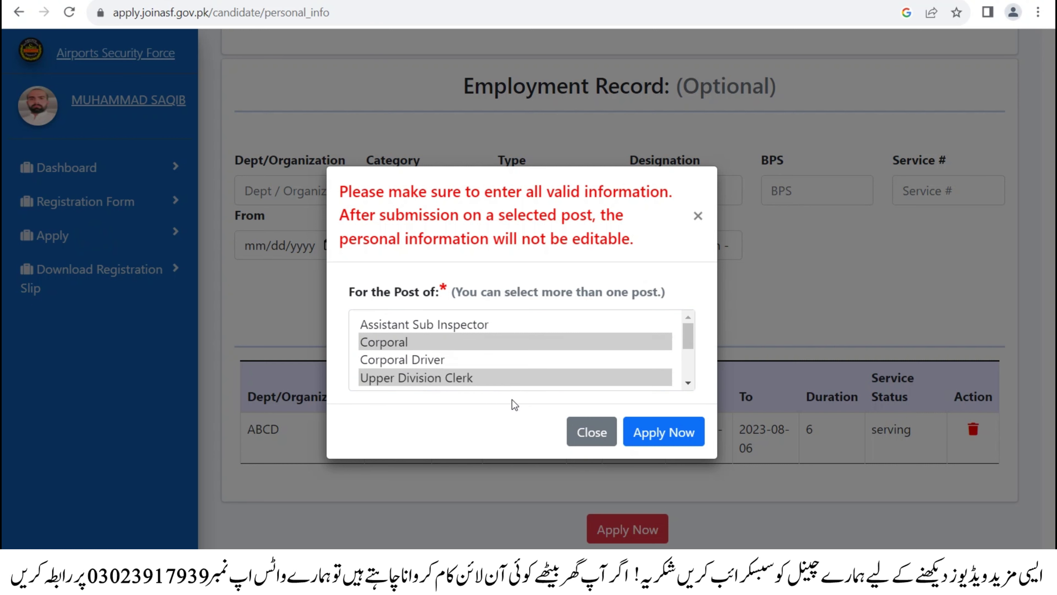
{"action": "left_click", "coordinate": [668, 435]}
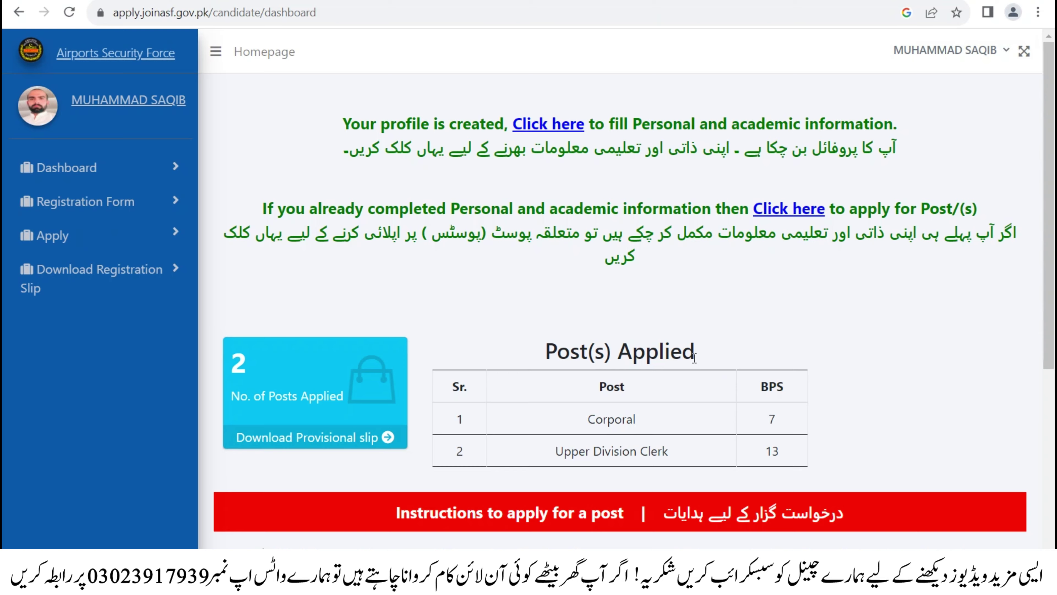
- Scroll the dashboard instructions and follow the second 'Click here' link to the Apply For Post/(s) page
{"action": "scroll", "coordinate": [693, 355], "scroll_direction": "down", "scroll_amount": 5}
{"action": "scroll", "coordinate": [692, 349], "scroll_direction": "down", "scroll_amount": 2}
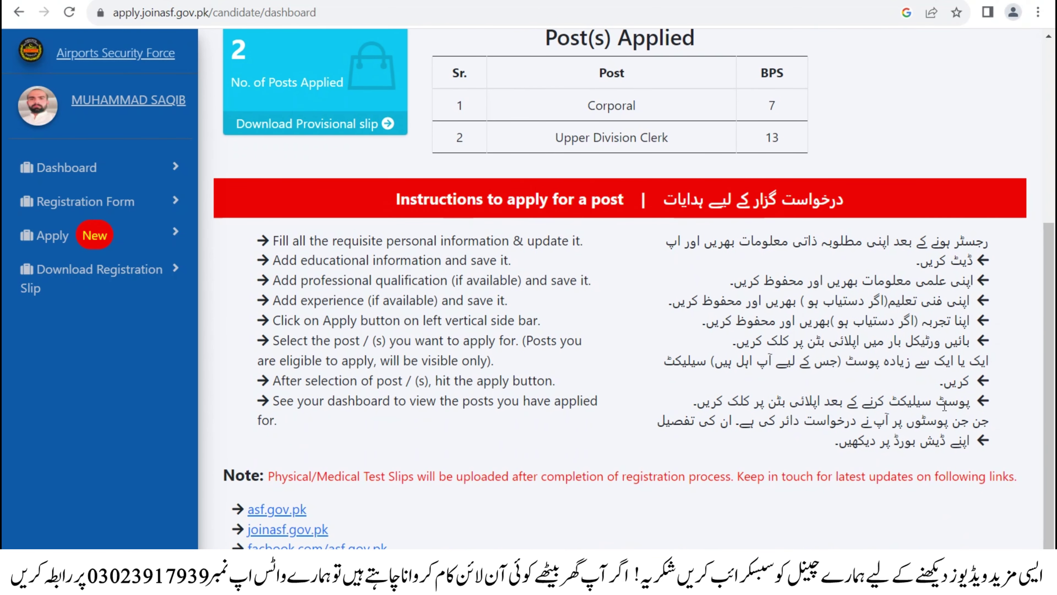
{"action": "scroll", "coordinate": [778, 310], "scroll_direction": "down", "scroll_amount": 2}
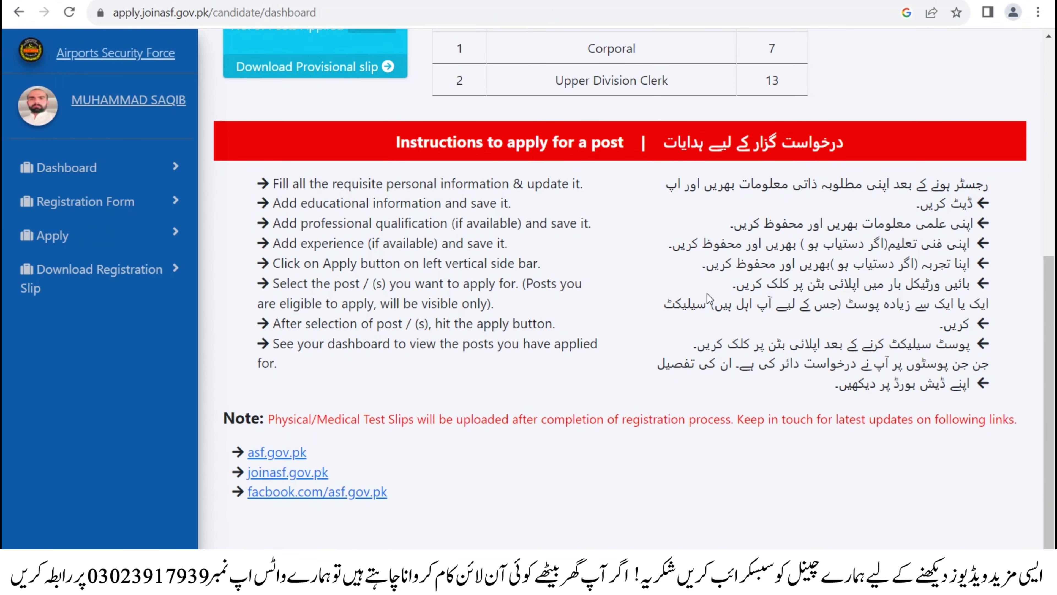
{"action": "scroll", "coordinate": [619, 296], "scroll_direction": "up", "scroll_amount": 6}
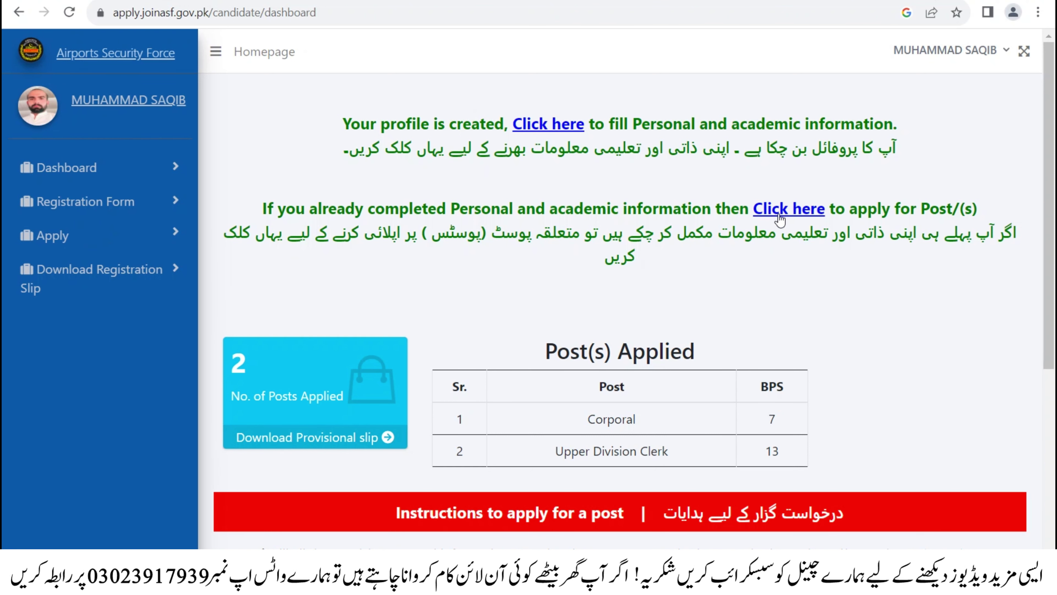
{"action": "left_click", "coordinate": [784, 215]}
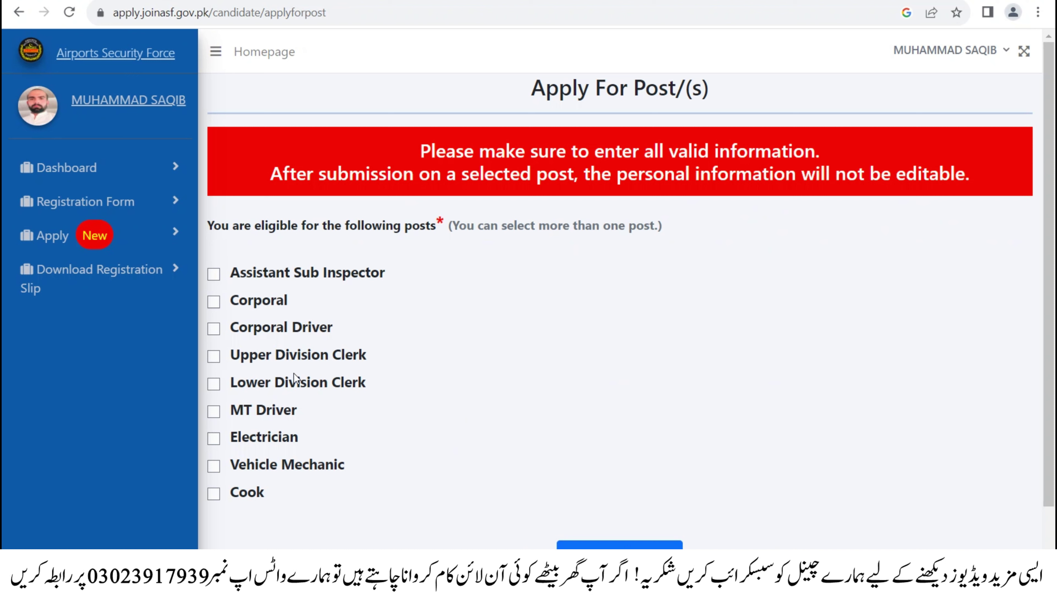
- Tick Lower Division Clerk and Upper Division Clerk and apply to preview candidate information
{"action": "left_click", "coordinate": [217, 386]}
{"action": "left_click", "coordinate": [213, 358]}
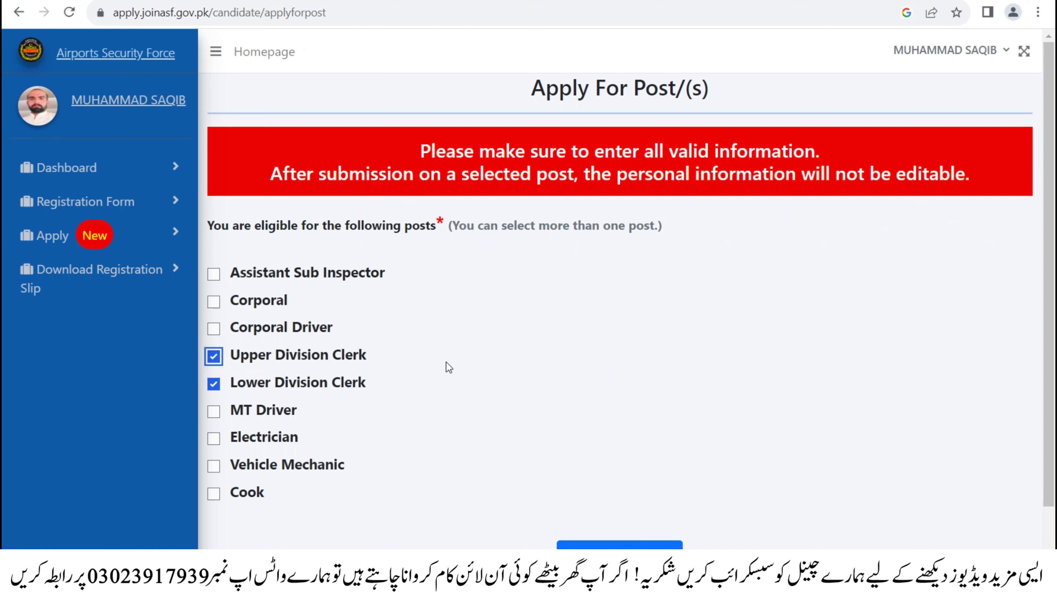
{"action": "scroll", "coordinate": [499, 437], "scroll_direction": "down", "scroll_amount": 2}
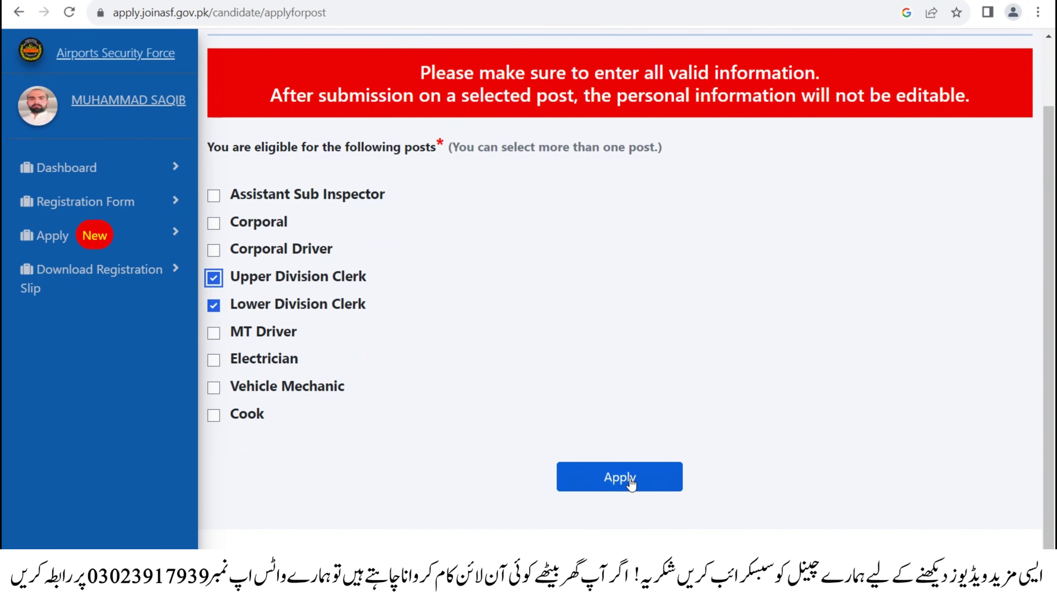
{"action": "left_click", "coordinate": [630, 479]}
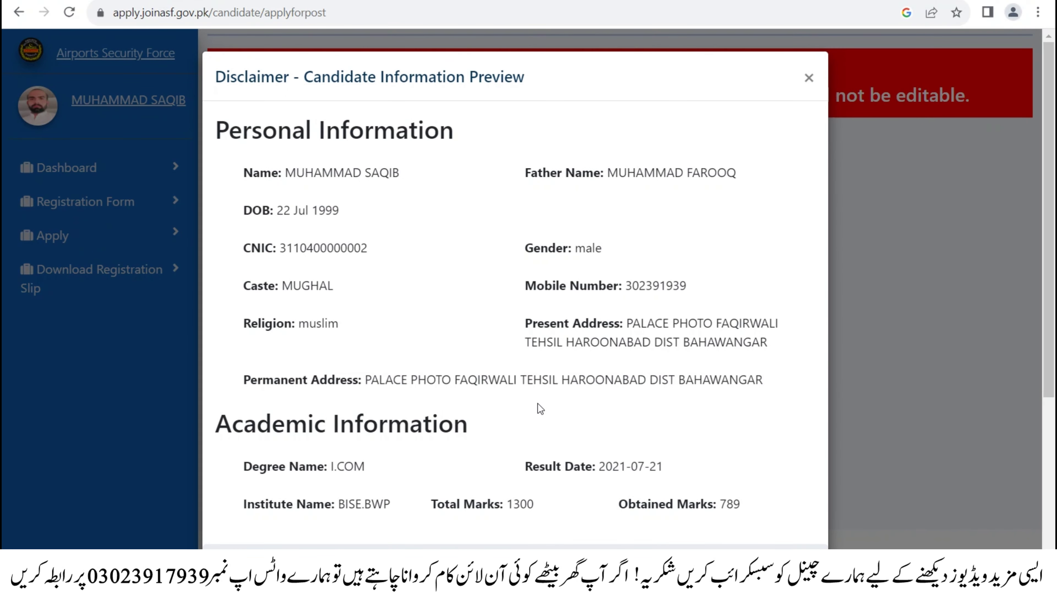
- Review the preview, including Degree Name I.COM, tick I Agree and submit the application
{"action": "scroll", "coordinate": [532, 395], "scroll_direction": "down", "scroll_amount": 1}
{"action": "scroll", "coordinate": [524, 365], "scroll_direction": "down", "scroll_amount": 5}
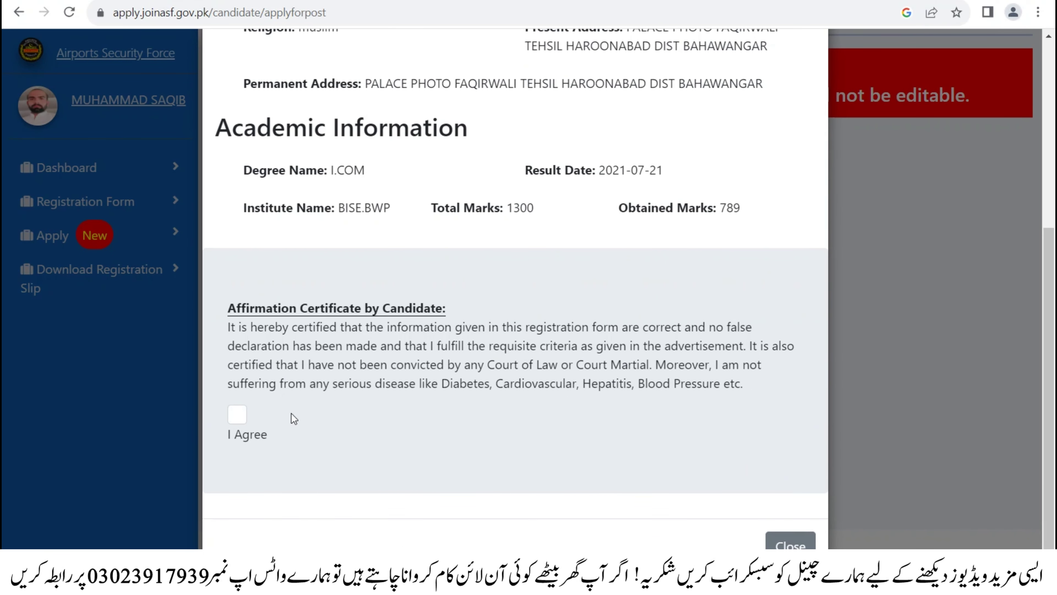
{"action": "scroll", "coordinate": [354, 337], "scroll_direction": "up", "scroll_amount": 5}
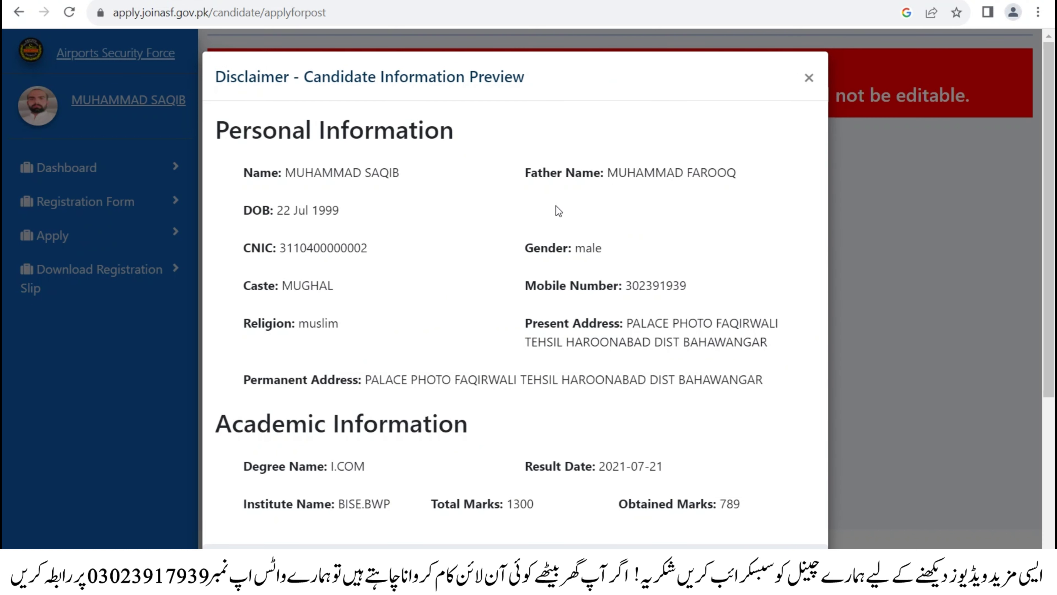
{"action": "scroll", "coordinate": [266, 290], "scroll_direction": "down", "scroll_amount": 4}
{"action": "scroll", "coordinate": [624, 276], "scroll_direction": "down", "scroll_amount": 3}
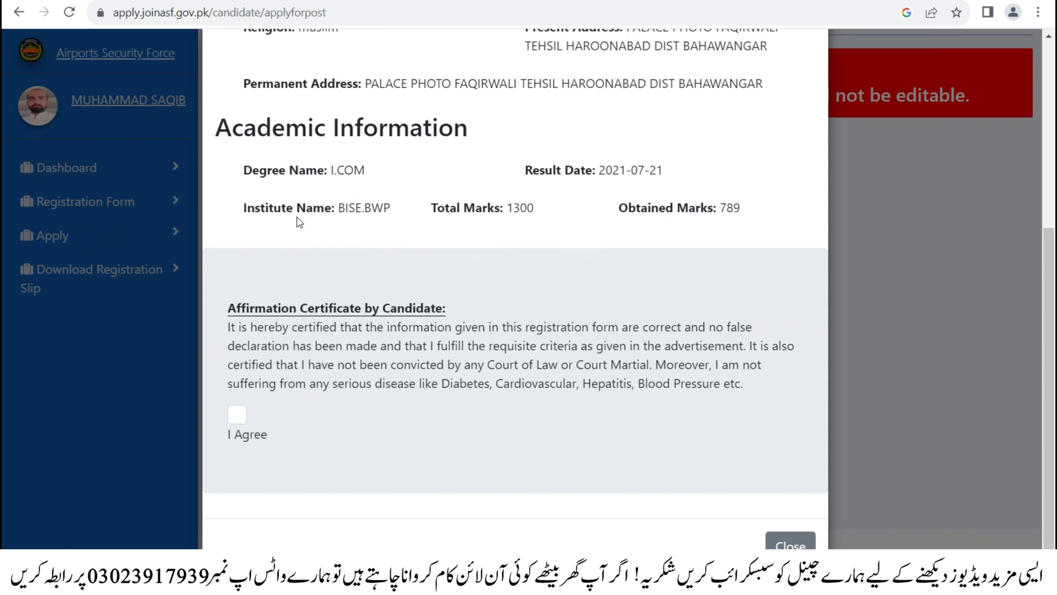
{"action": "left_click_drag", "start_coordinate": [243, 171], "coordinate": [675, 169]}
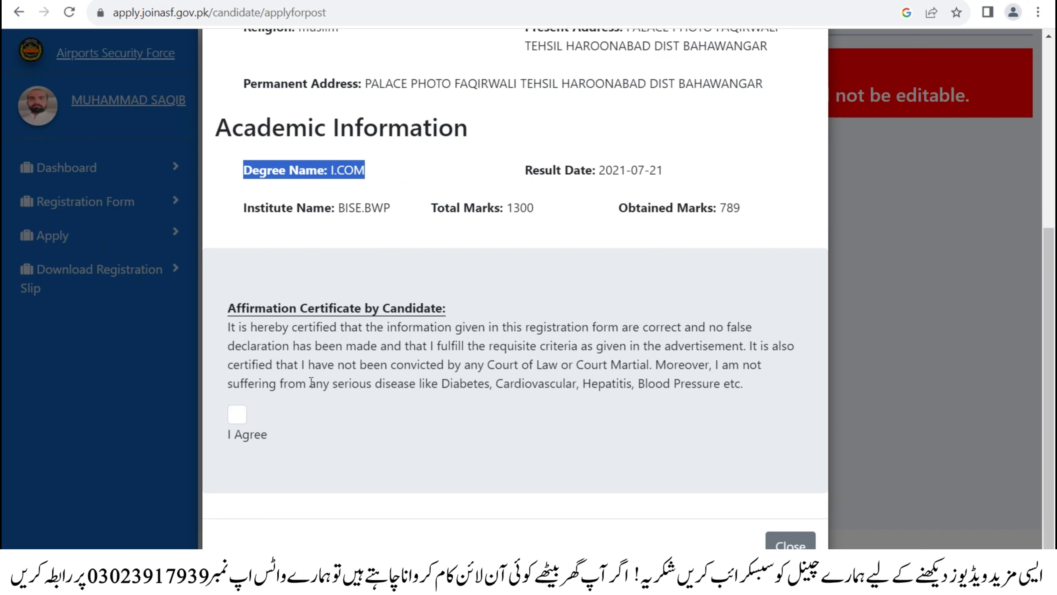
{"action": "left_click", "coordinate": [237, 415]}
{"action": "left_click", "coordinate": [789, 543]}
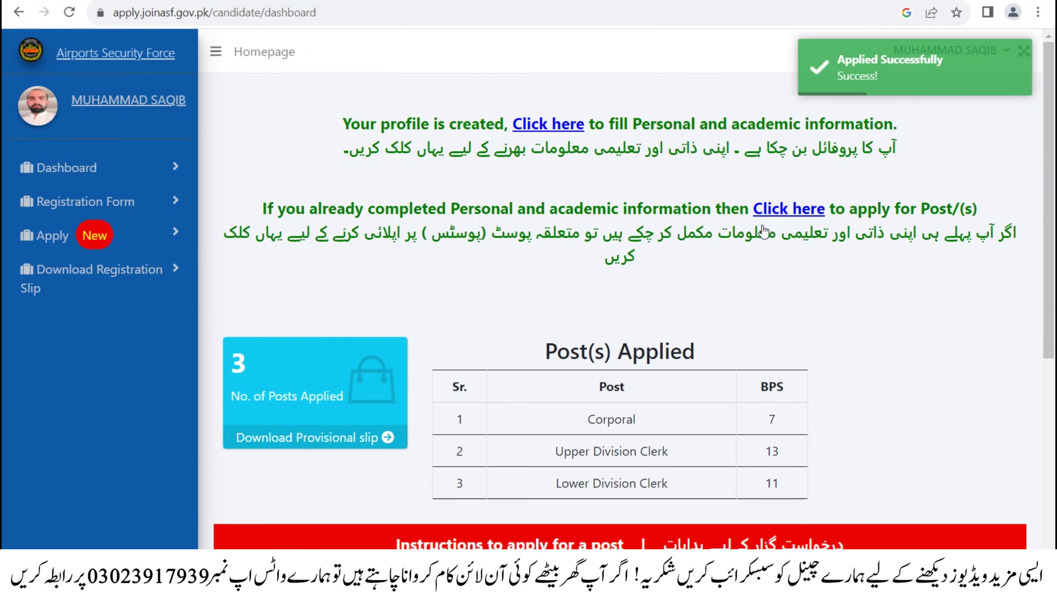
- Open the Provisional Registration Receipt for the three posts and scroll through it
{"action": "scroll", "coordinate": [763, 221], "scroll_direction": "down", "scroll_amount": 8}
{"action": "scroll", "coordinate": [96, 275], "scroll_direction": "up", "scroll_amount": 8}
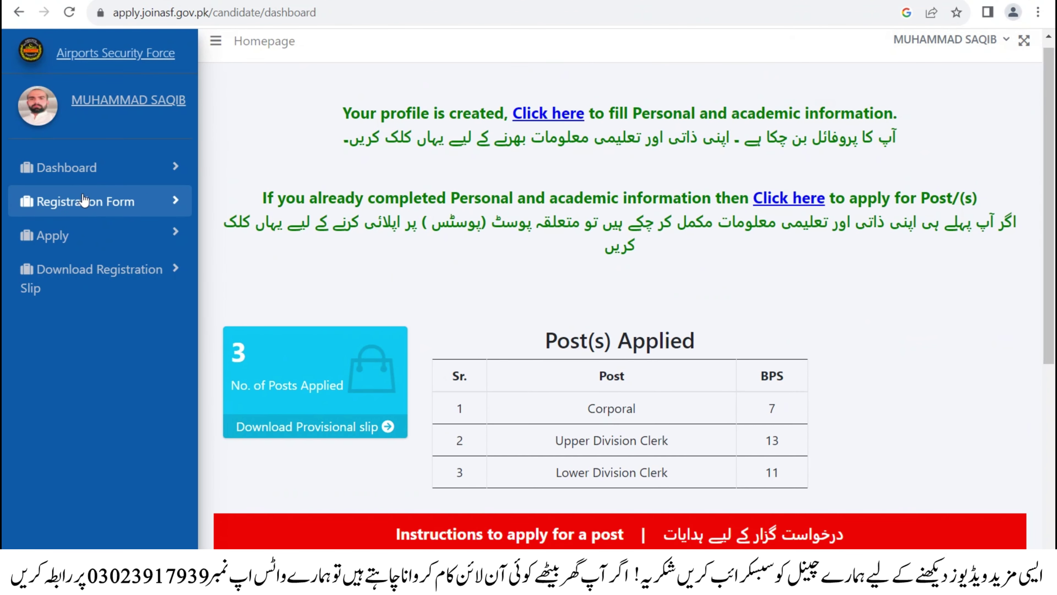
{"action": "left_click", "coordinate": [75, 278]}
{"action": "scroll", "coordinate": [345, 321], "scroll_direction": "down", "scroll_amount": 3}
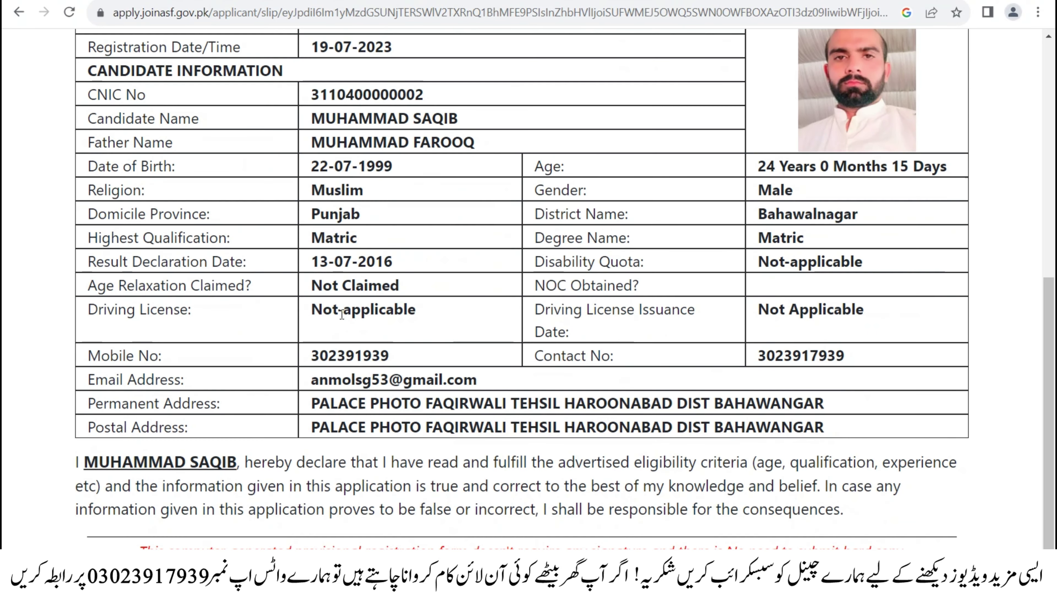
{"action": "scroll", "coordinate": [342, 313], "scroll_direction": "up", "scroll_amount": 3}
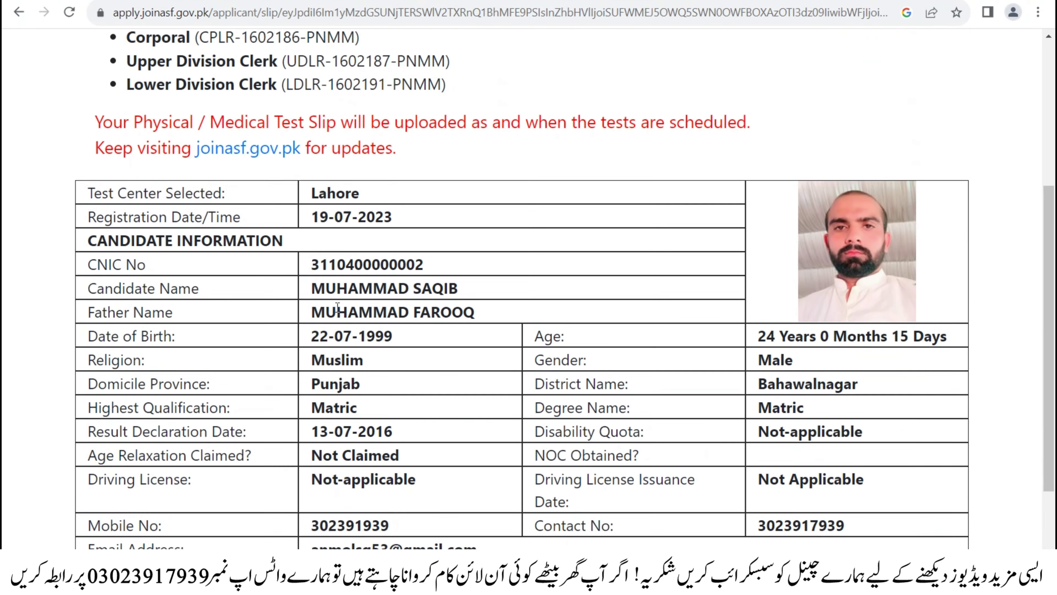
{"action": "scroll", "coordinate": [337, 307], "scroll_direction": "up", "scroll_amount": 5}
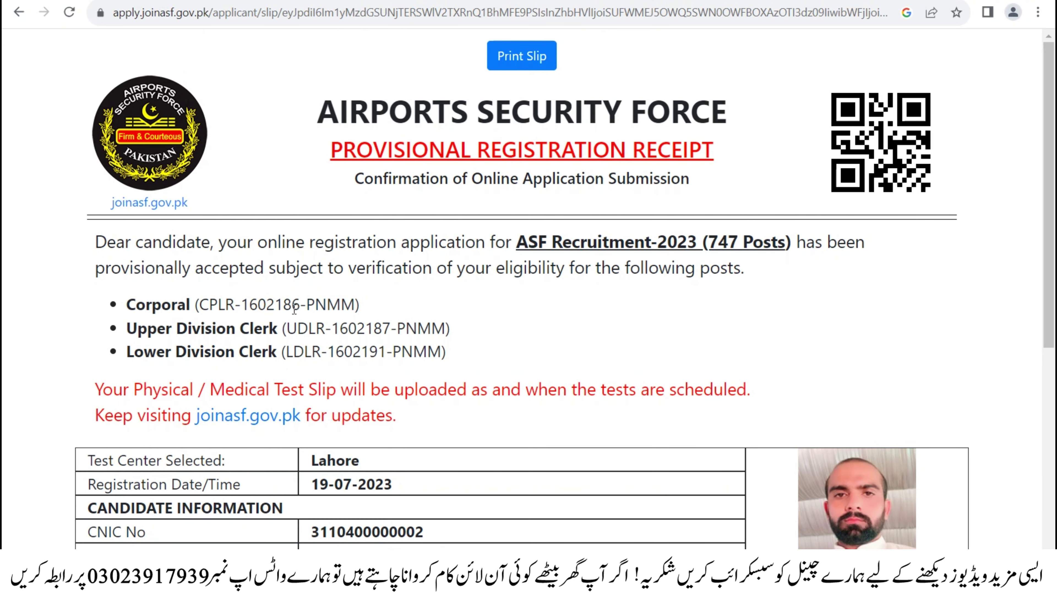
{"action": "scroll", "coordinate": [339, 333], "scroll_direction": "down", "scroll_amount": 6}
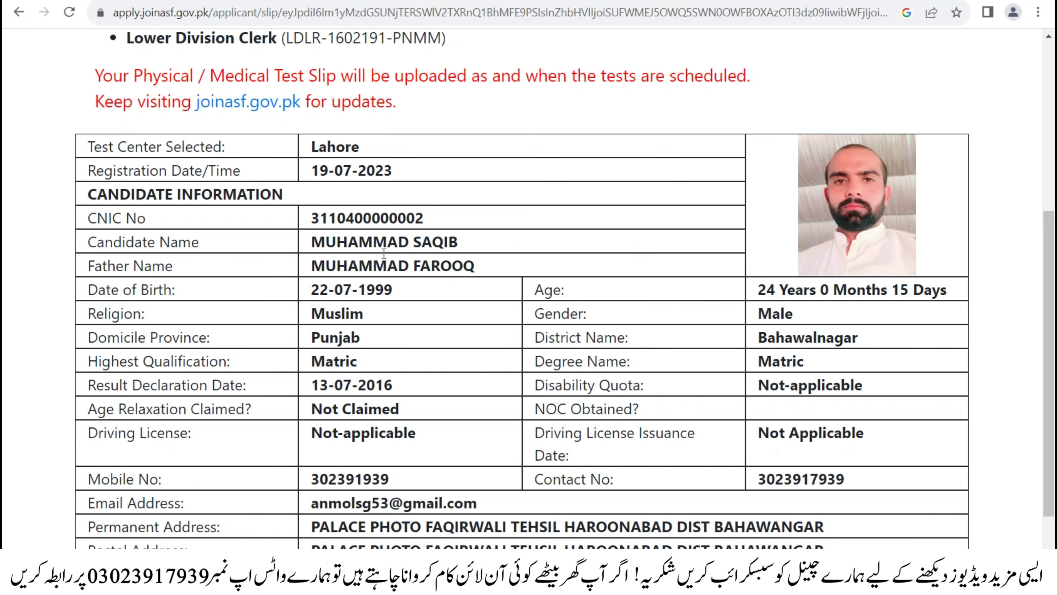
- Finish reviewing the receipt, return to the dashboard, and reveal the Log Out option
{"action": "scroll", "coordinate": [384, 252], "scroll_direction": "up", "scroll_amount": 5}
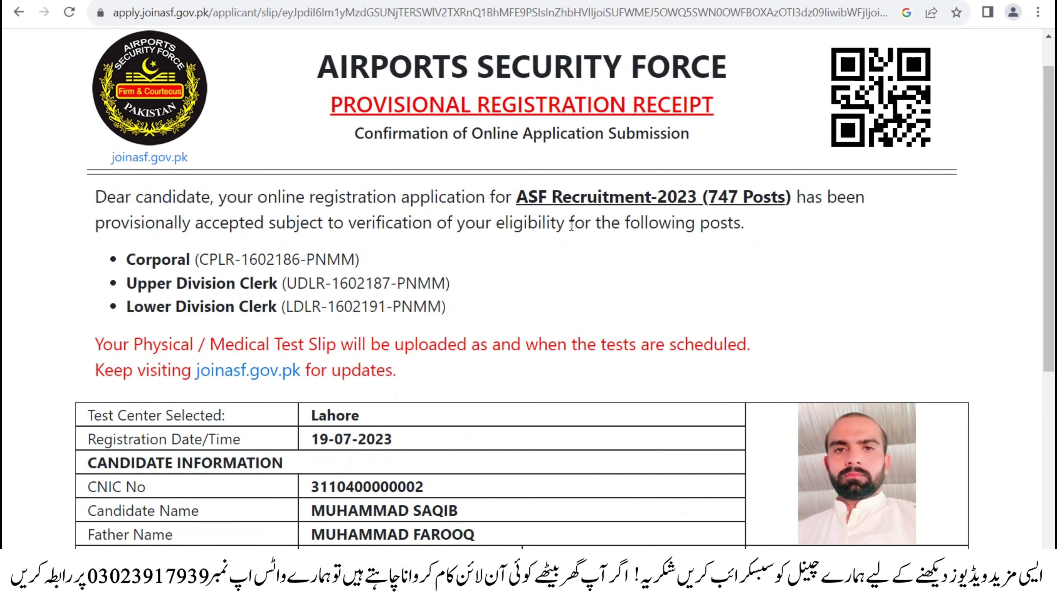
{"action": "scroll", "coordinate": [224, 398], "scroll_direction": "up", "scroll_amount": 1}
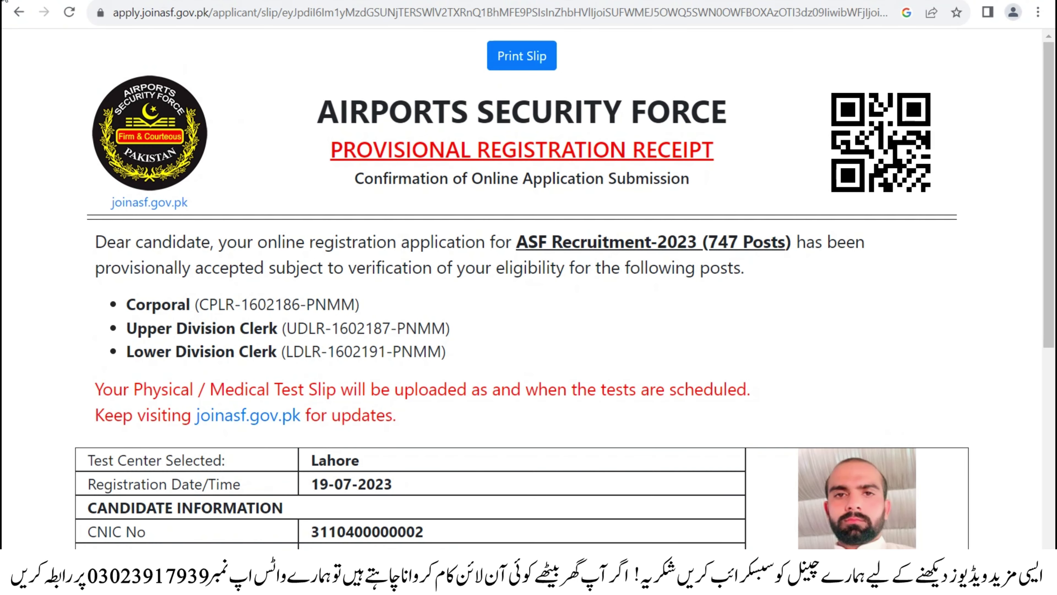
{"action": "left_click", "coordinate": [19, 12]}
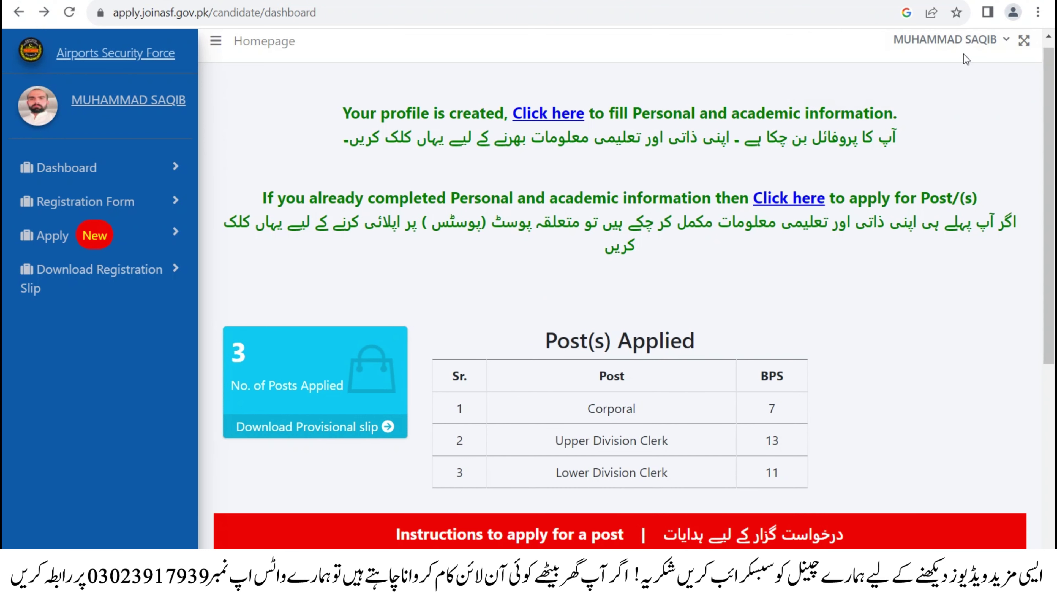
{"action": "left_click", "coordinate": [976, 41]}
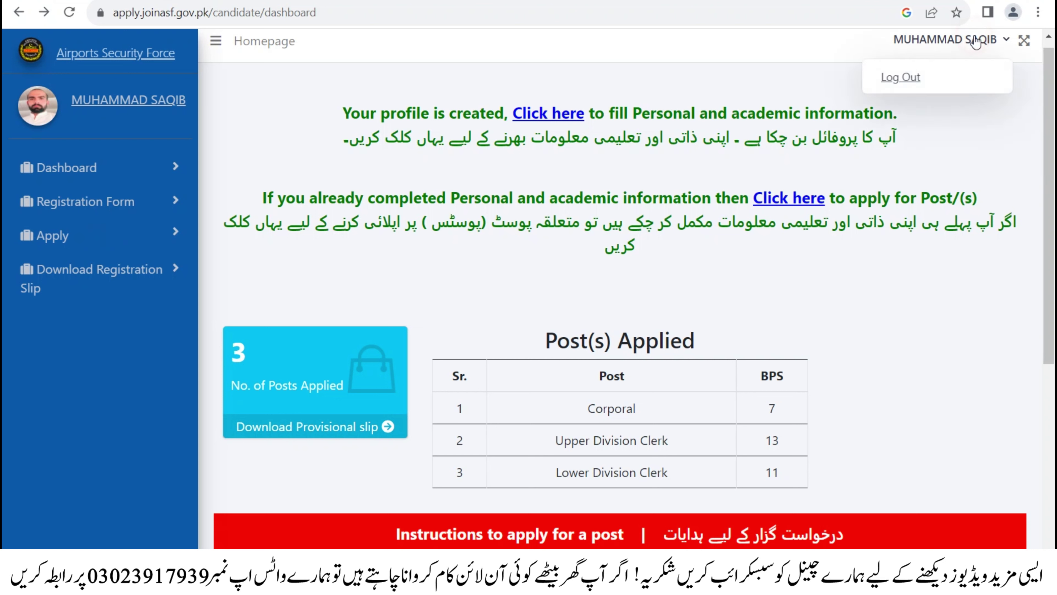